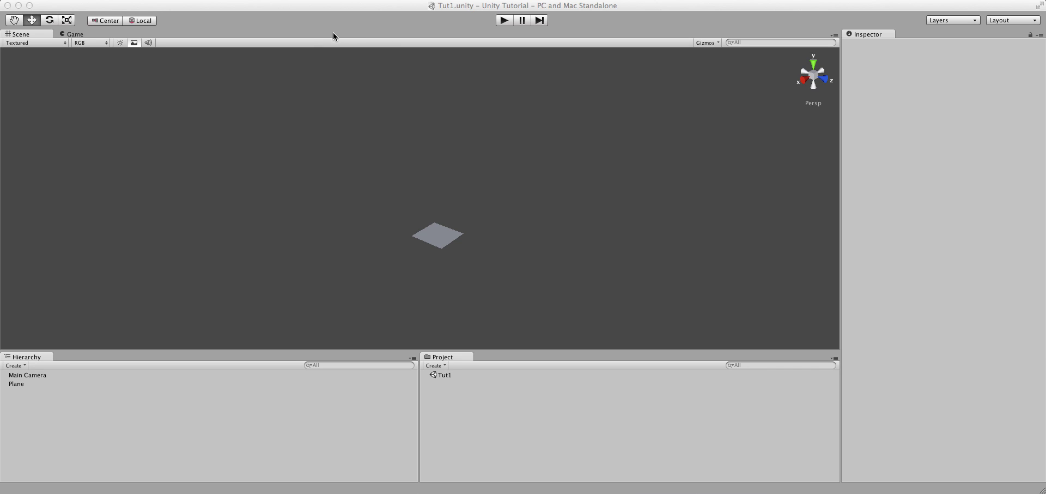
click(193, 11)
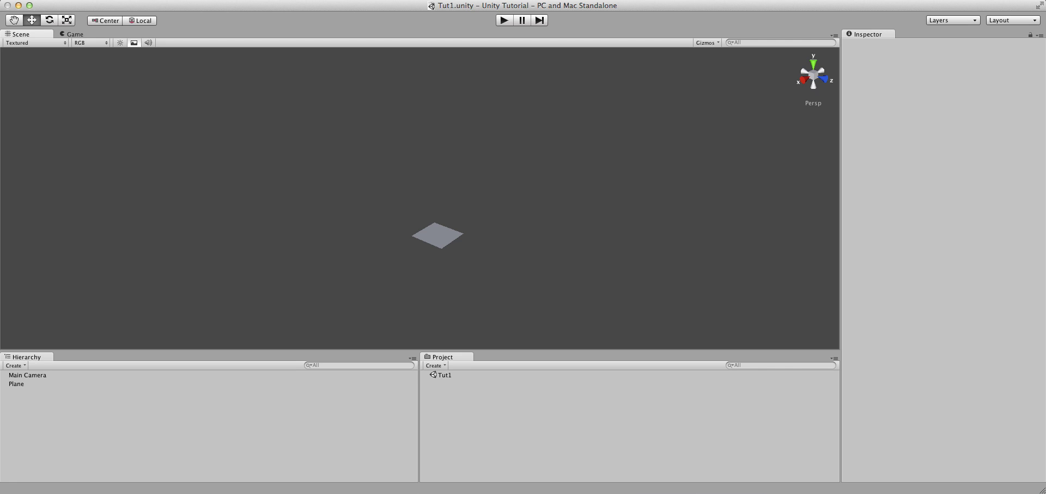
click(164, 0)
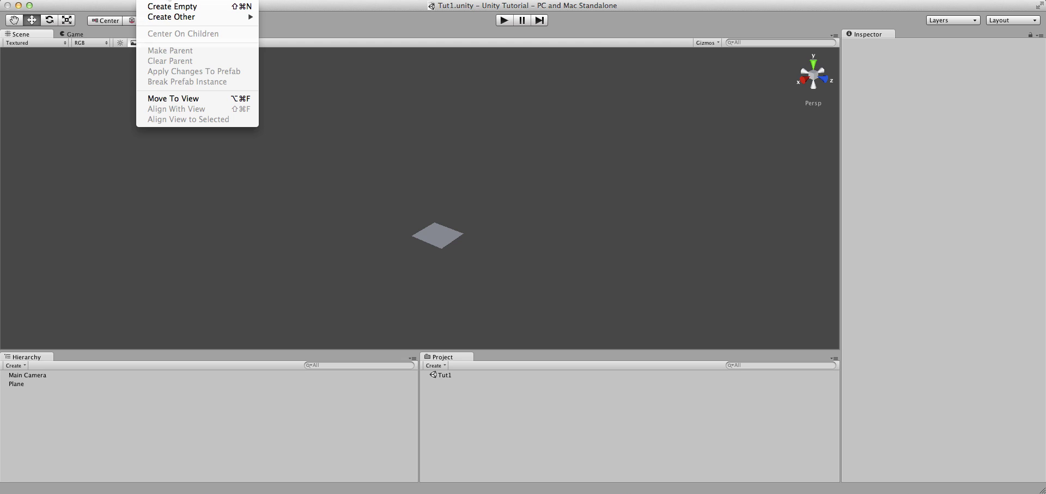
key(Escape)
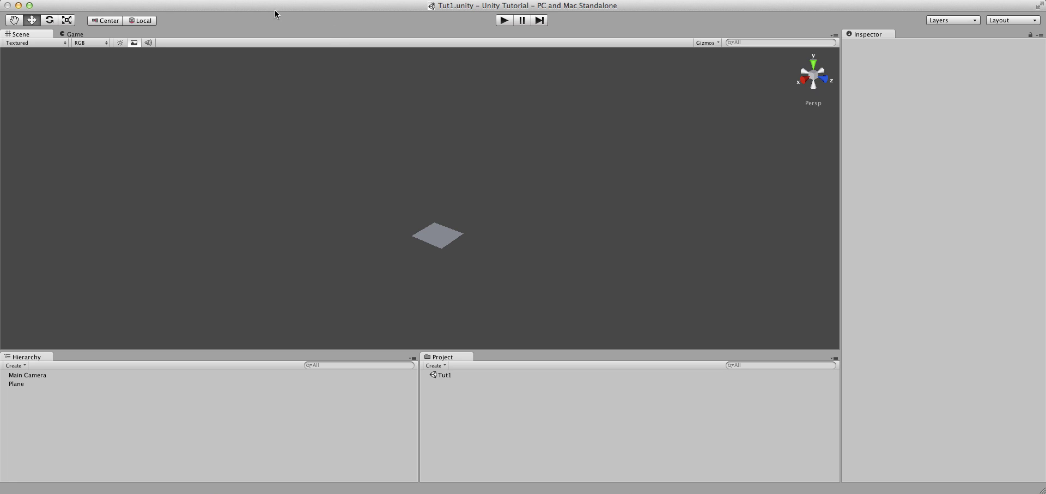
click(261, 0)
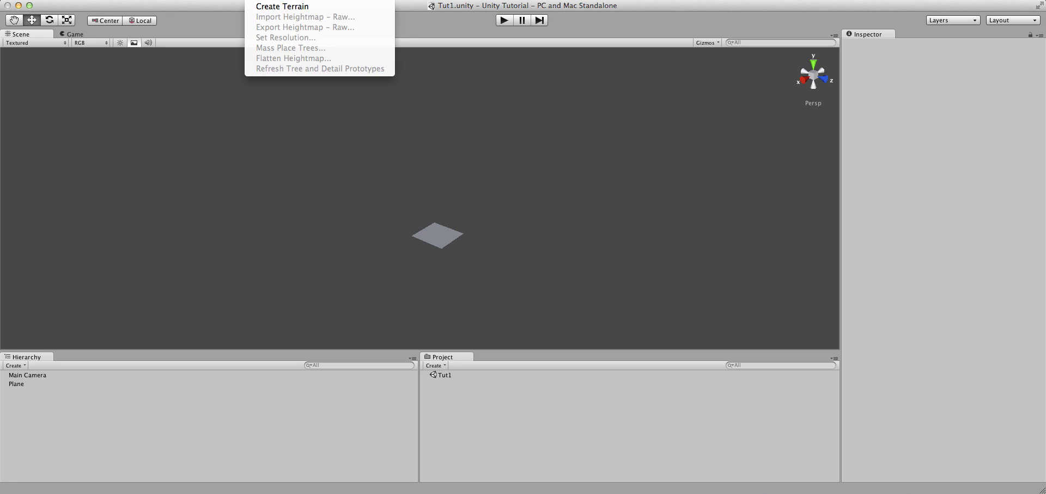
click(233, 0)
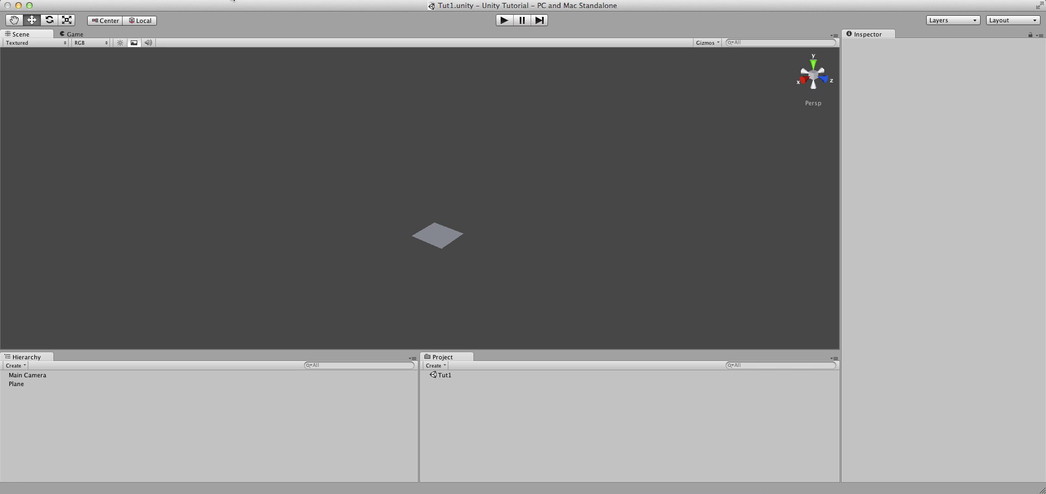
click(256, 0)
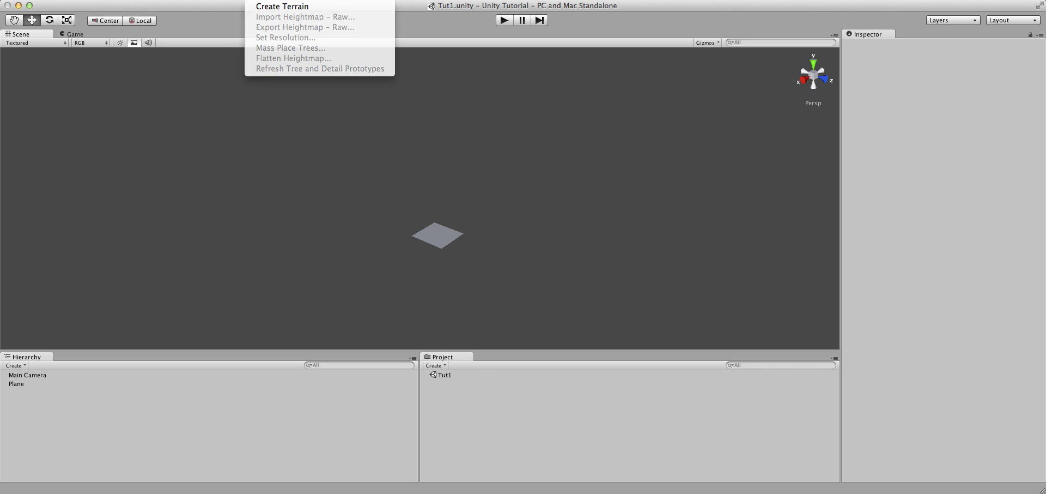
click(584, 56)
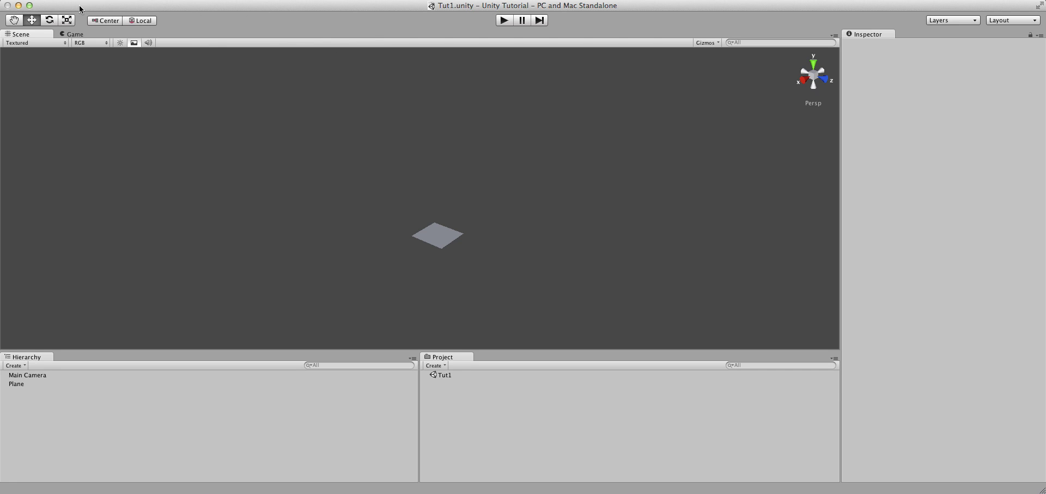
click(65, 0)
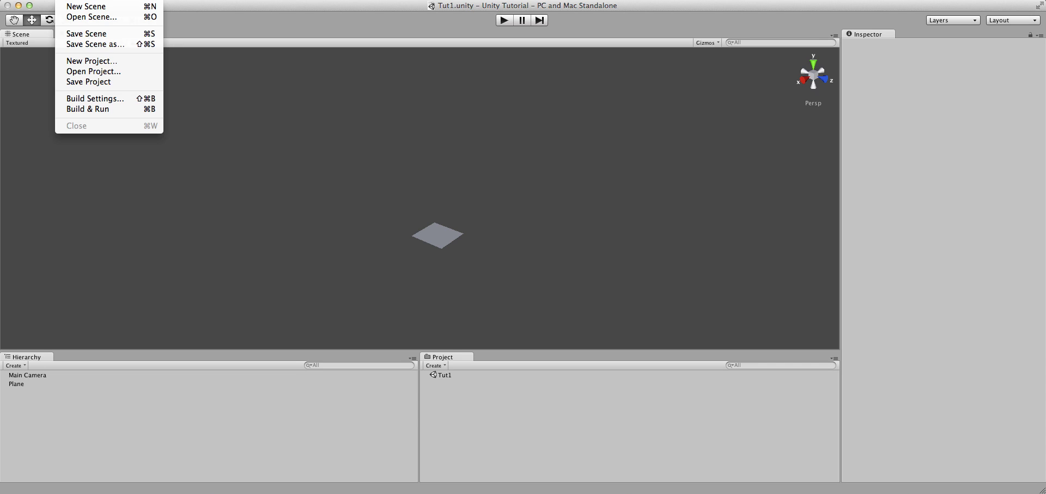
mouse_move(36, 0)
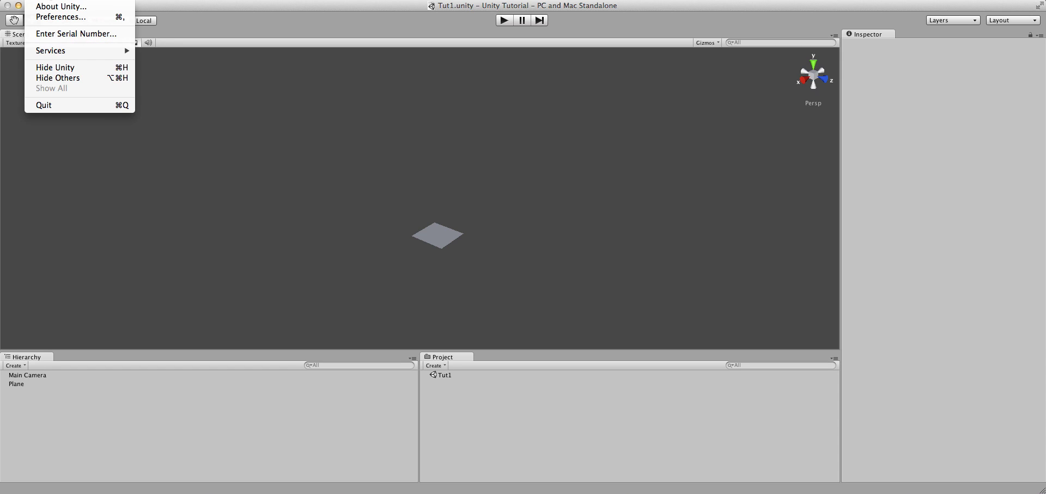
mouse_move(90, 0)
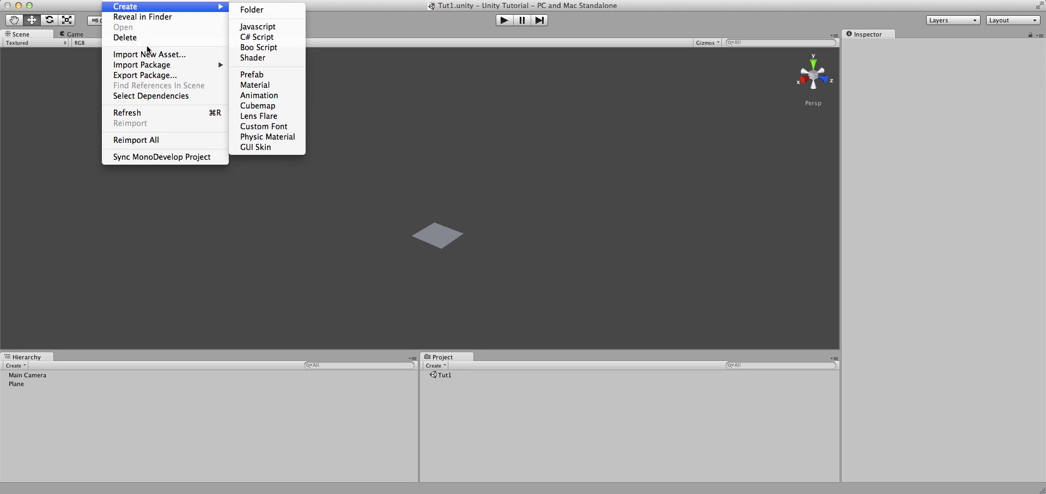
mouse_move(159, 68)
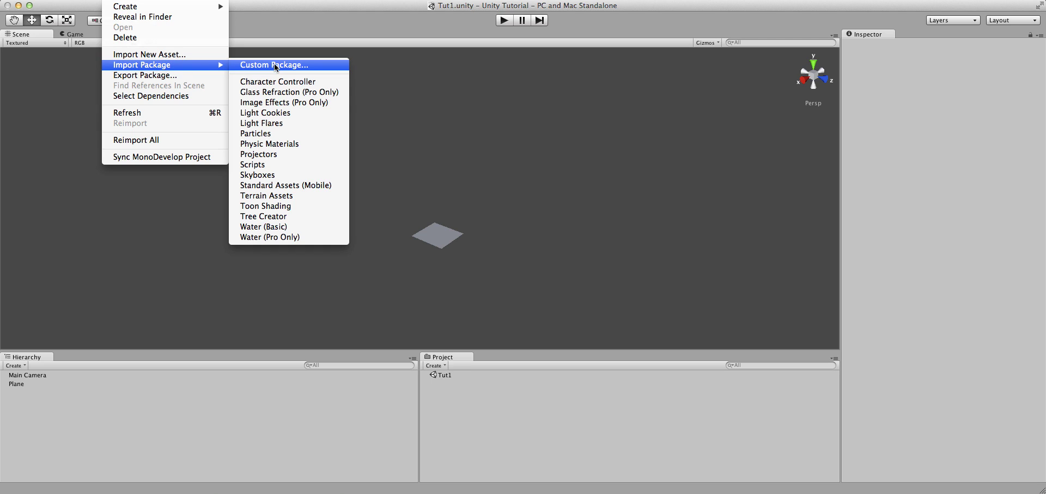
click(291, 66)
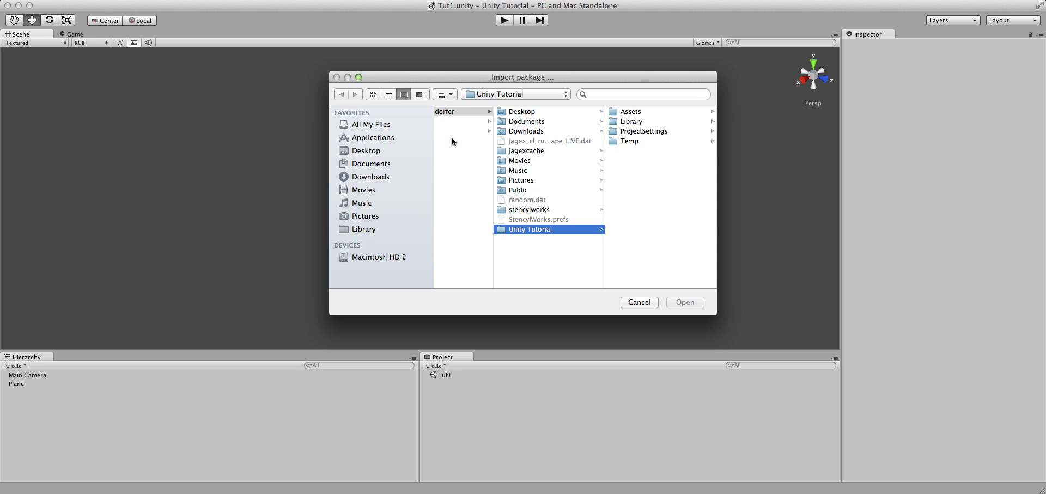
scroll(541, 189, right, 1)
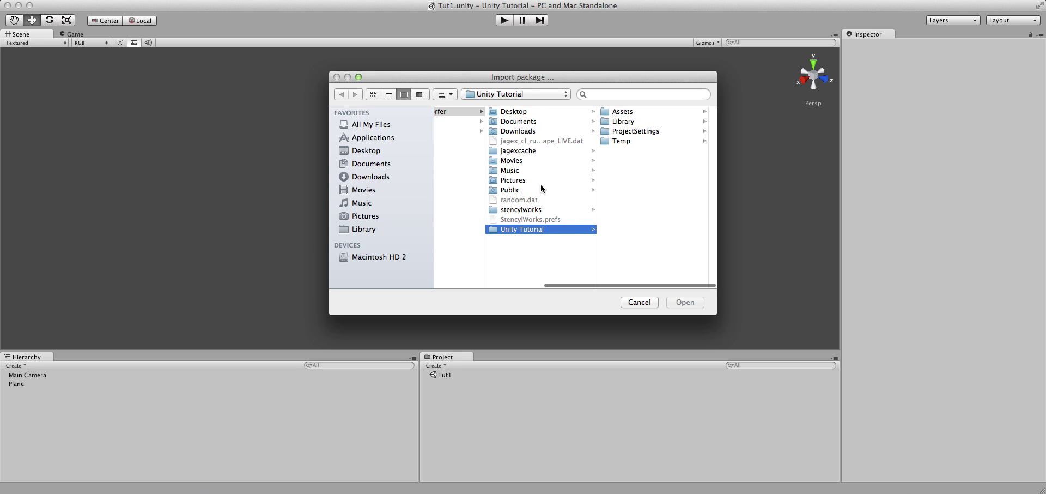
click(626, 141)
click(540, 122)
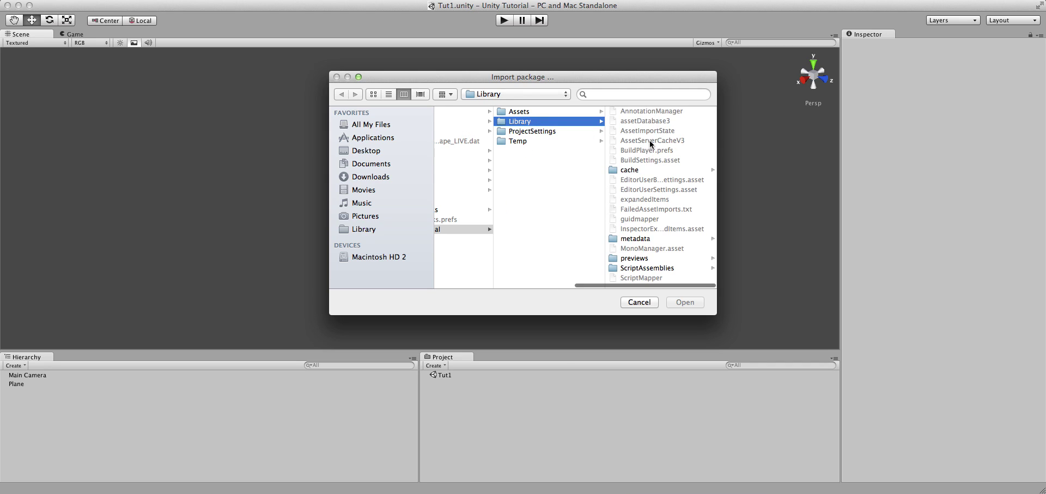
scroll(517, 131, left, 5)
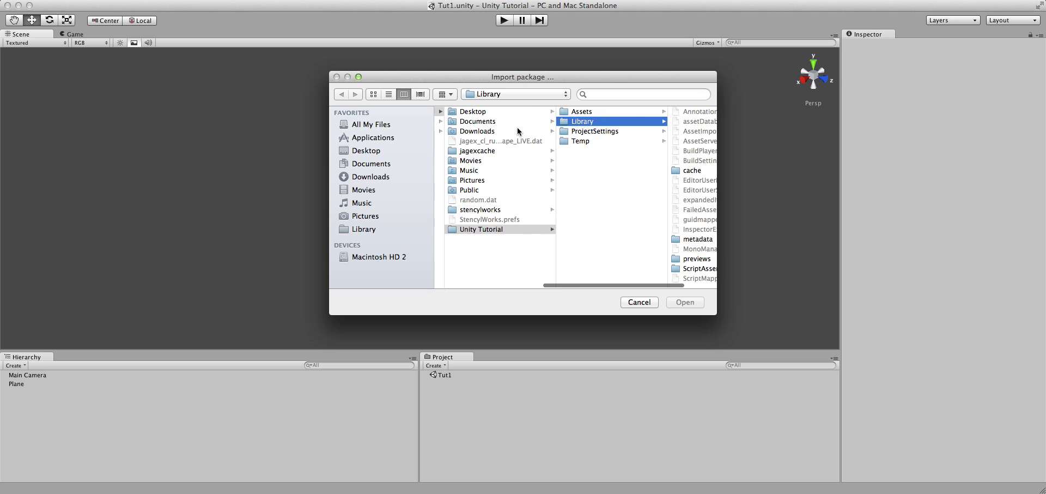
click(373, 154)
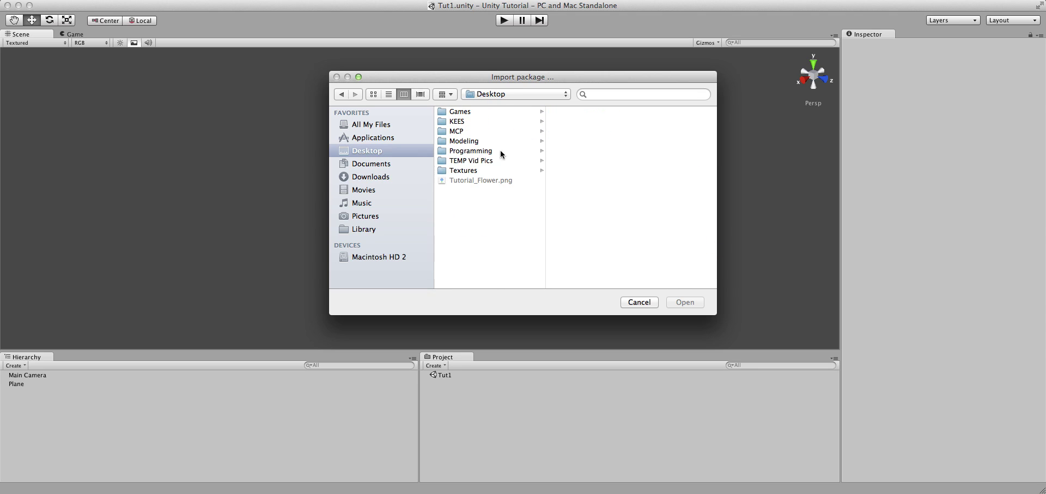
click(473, 141)
click(472, 151)
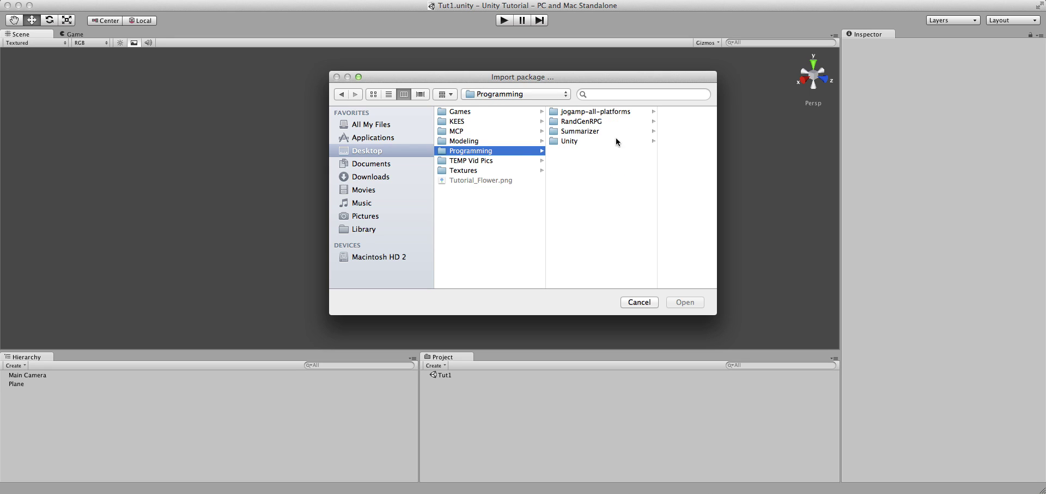
click(493, 142)
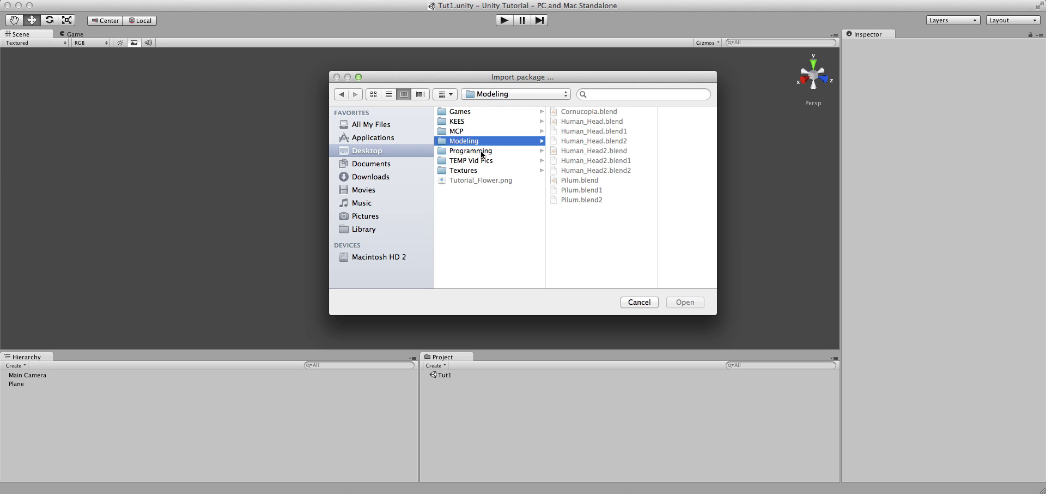
click(490, 152)
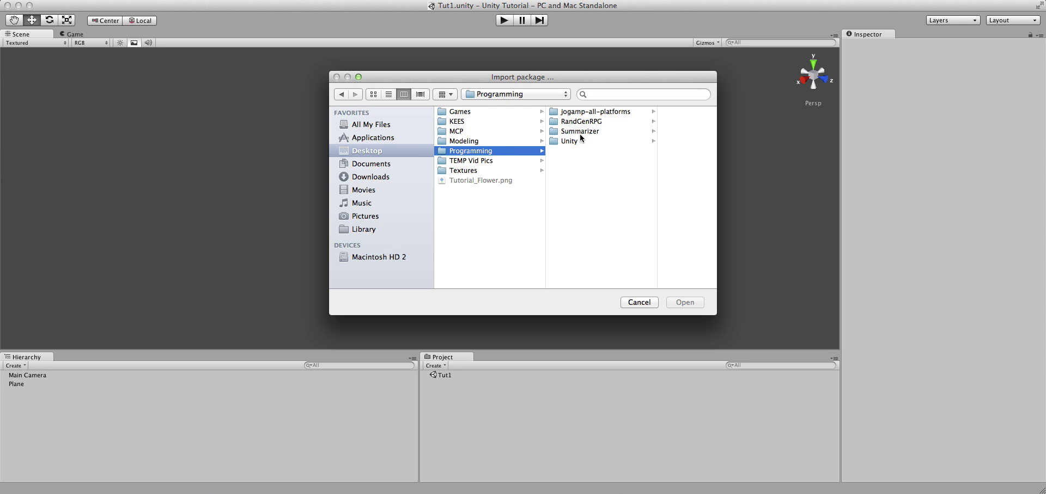
click(581, 143)
click(646, 122)
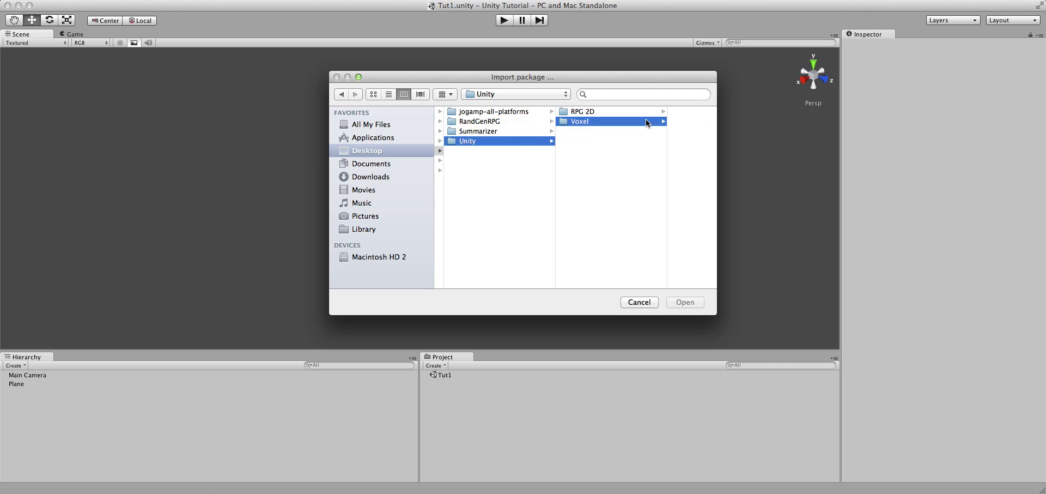
scroll(647, 122, left, 5)
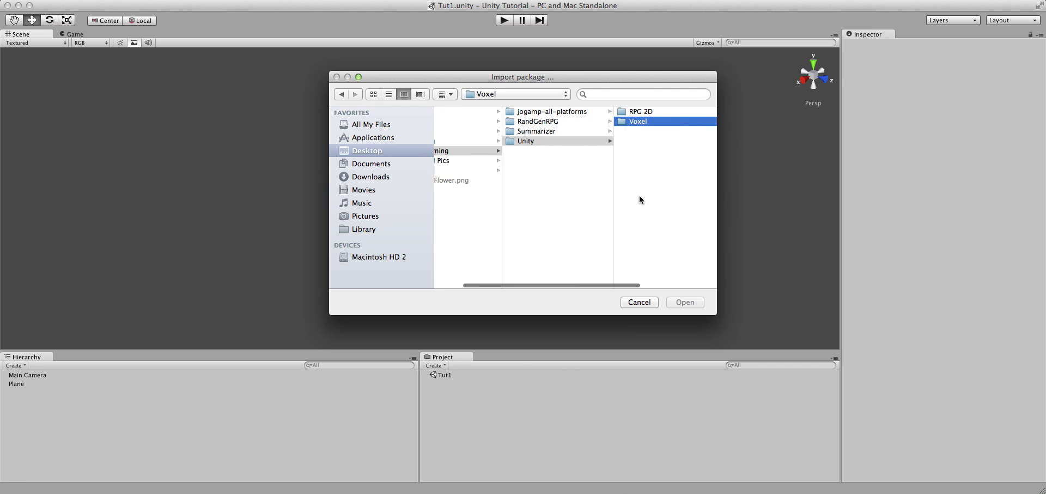
click(639, 302)
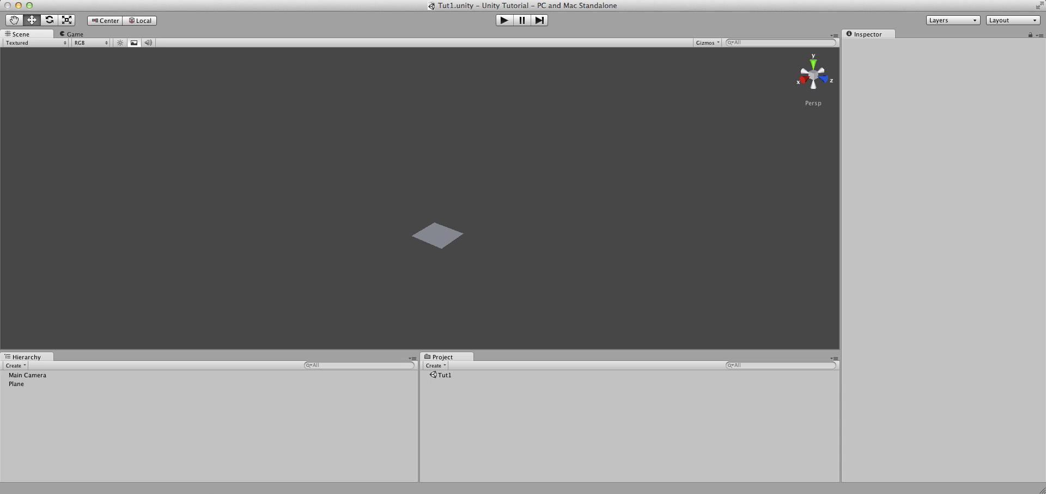
Start importing the built-in Character Controller package and review its list of items to import.
click(63, 0)
mouse_move(114, 0)
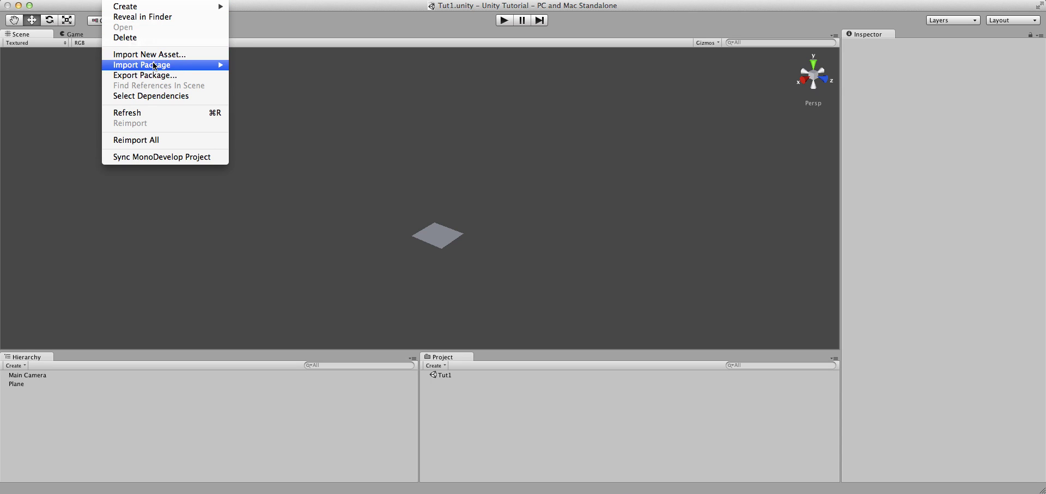
mouse_move(155, 65)
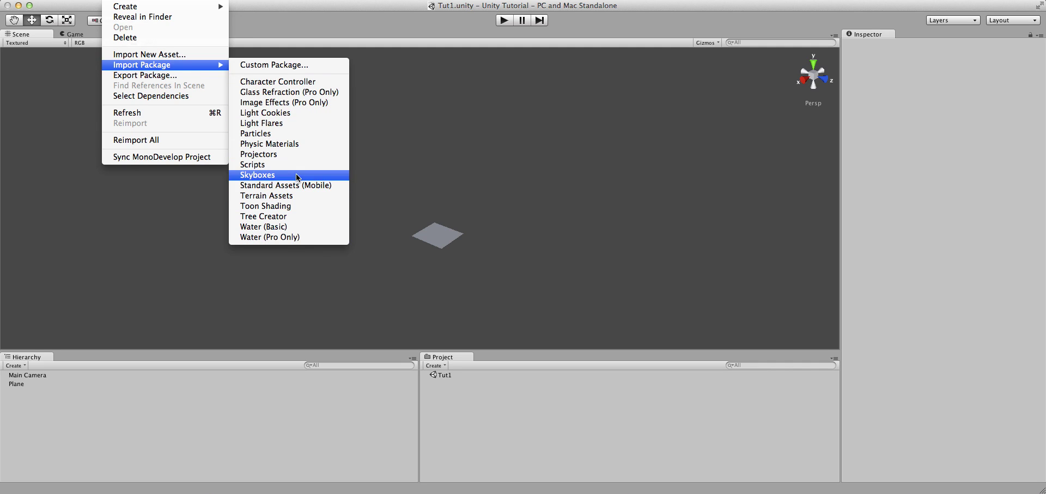
click(318, 85)
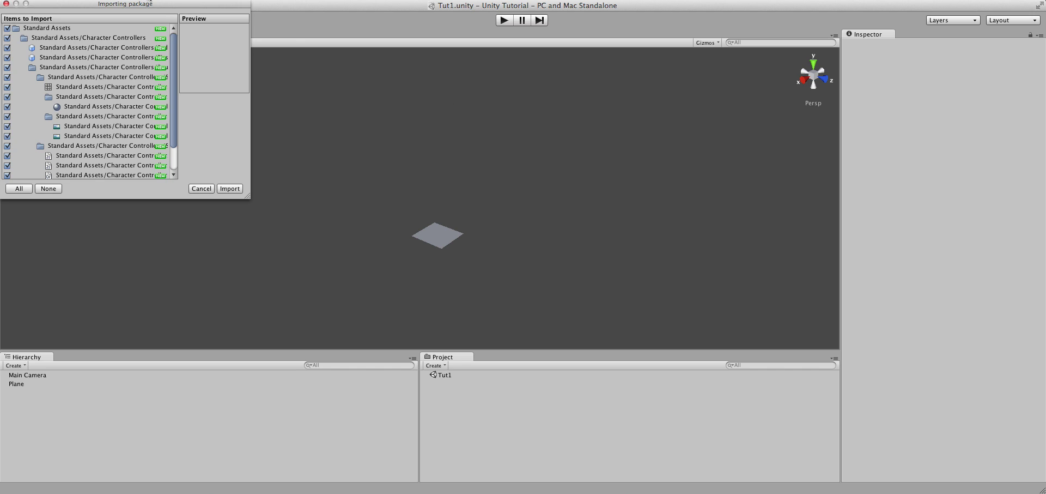
drag(154, 6, 500, 79)
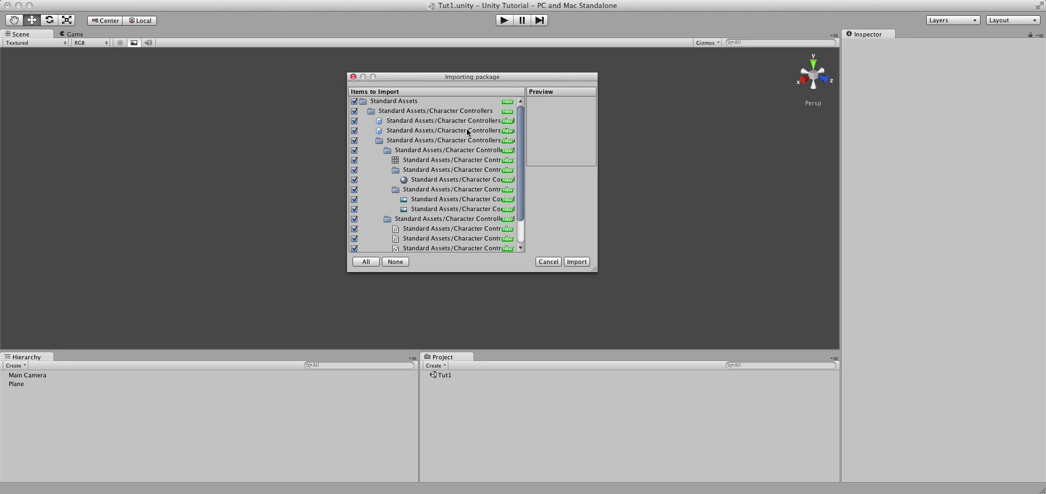
scroll(466, 108, down, 3)
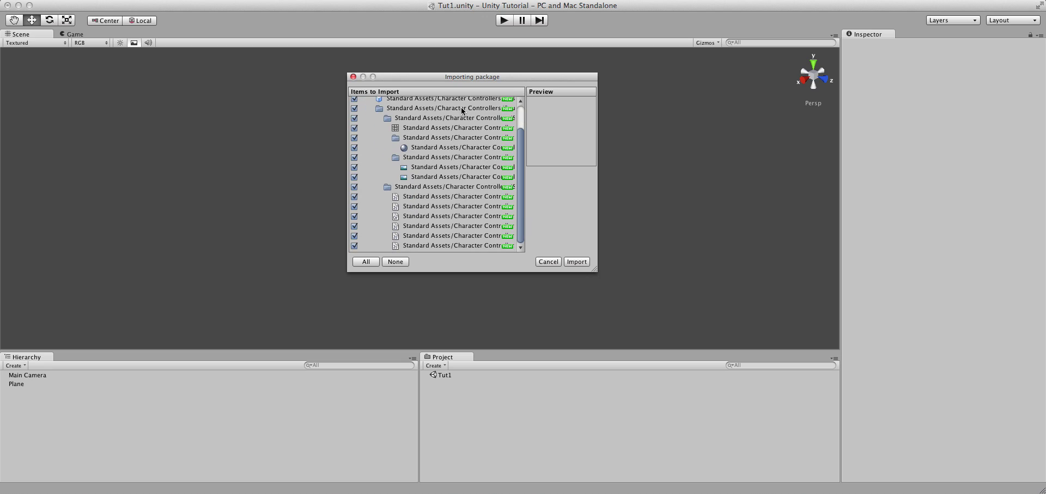
scroll(463, 107, up, 3)
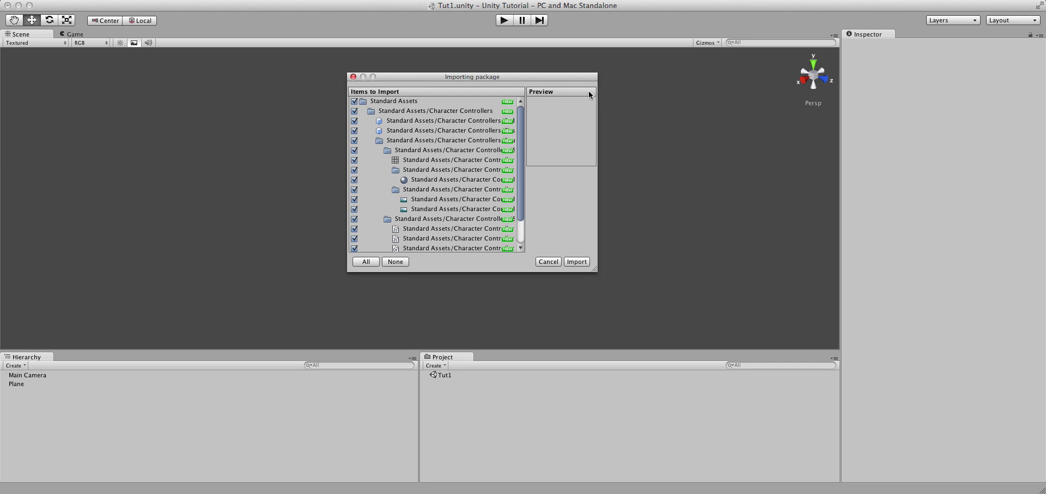
scroll(395, 125, down, 3)
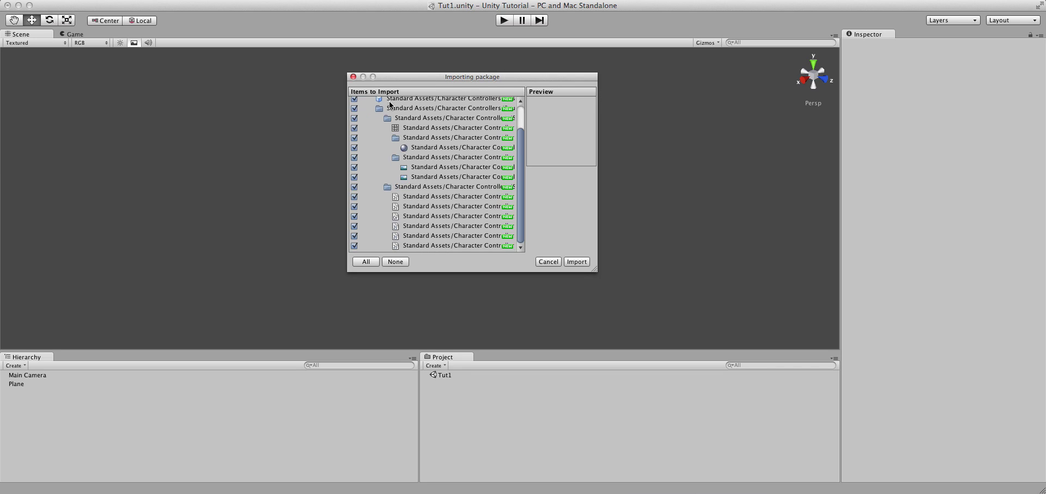
scroll(402, 153, up, 3)
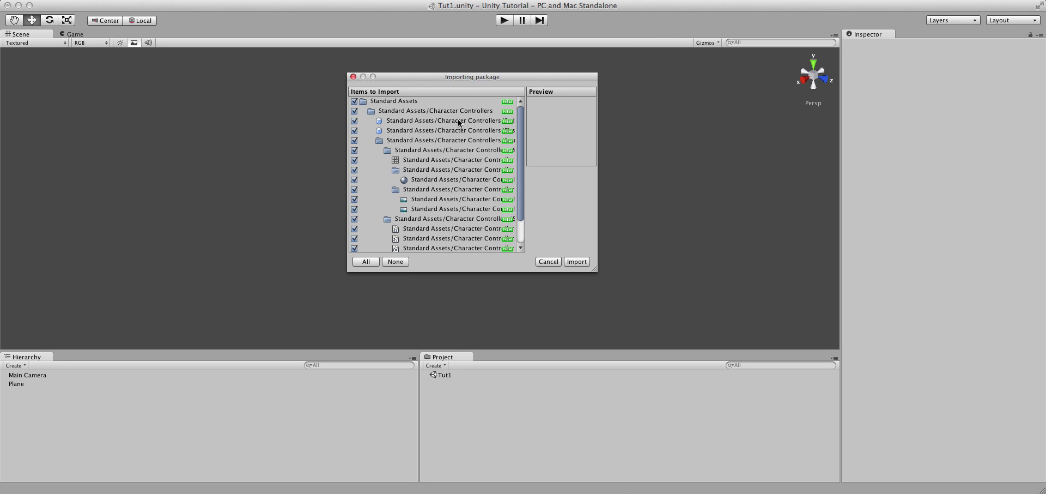
scroll(450, 128, down, 3)
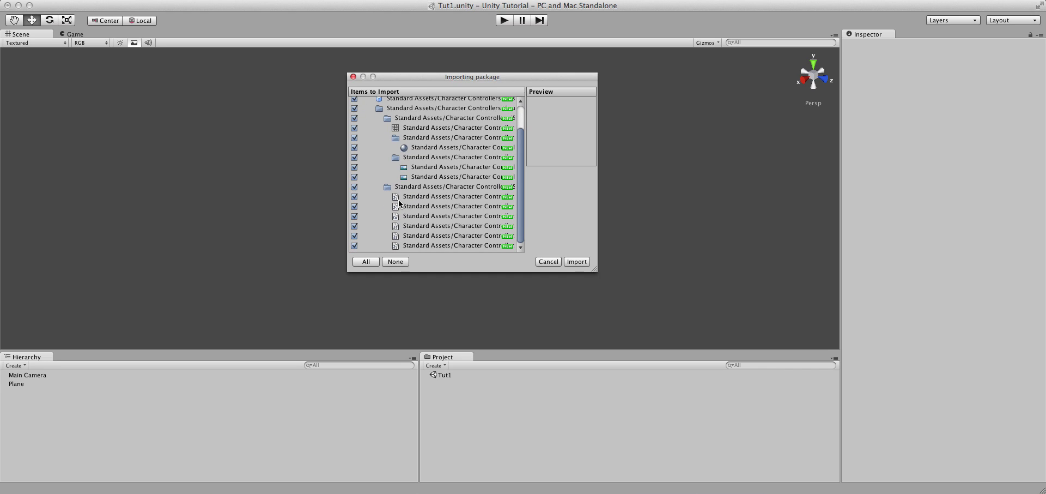
Exclude the six script files at the end of the Character Controllers item list from the import.
click(354, 196)
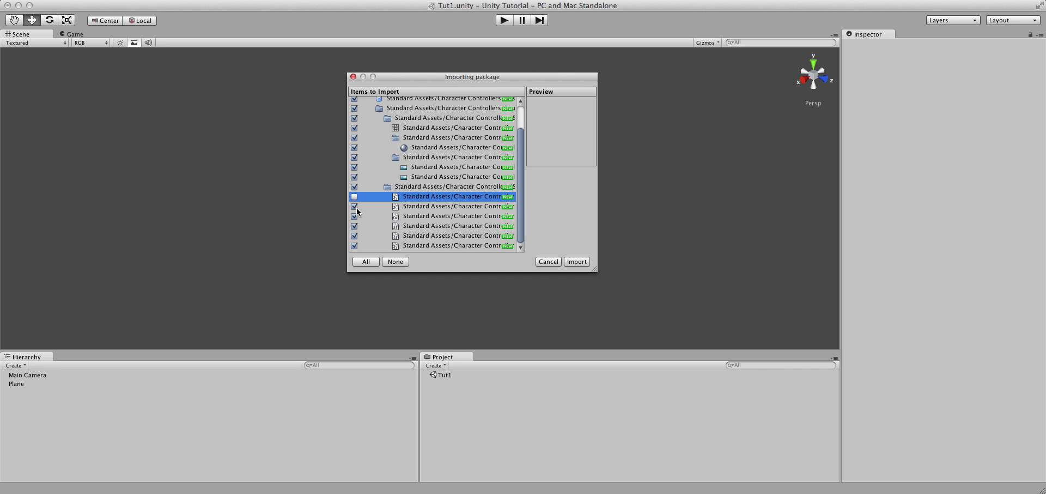
click(354, 206)
click(355, 216)
click(354, 225)
click(354, 236)
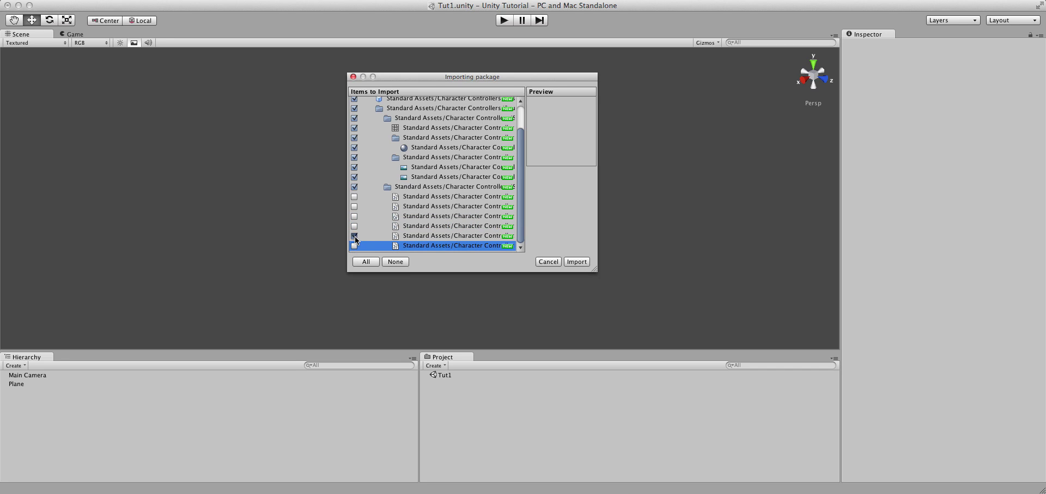
click(355, 245)
Include all six Character Controllers script files in the package import again.
click(354, 245)
click(354, 235)
click(354, 226)
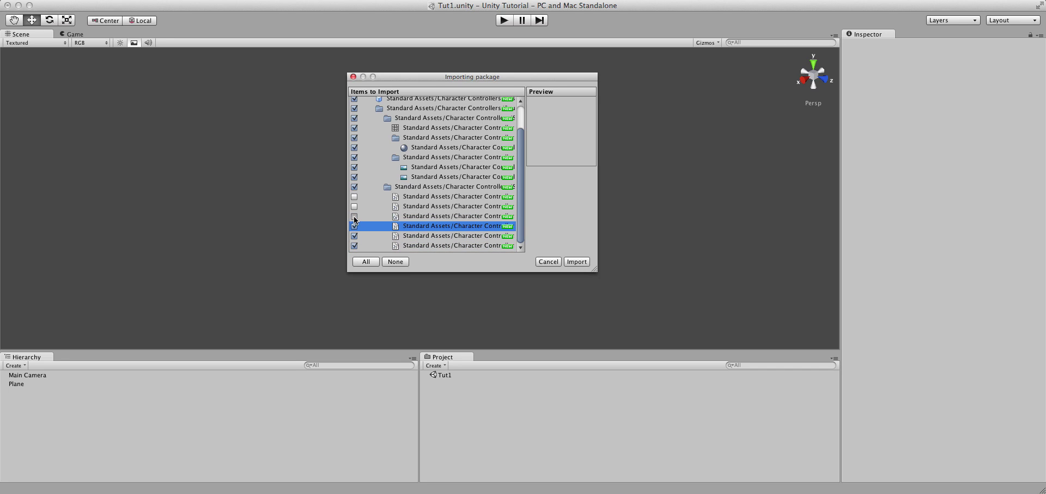
click(354, 216)
click(354, 206)
click(354, 196)
scroll(430, 224, up, 3)
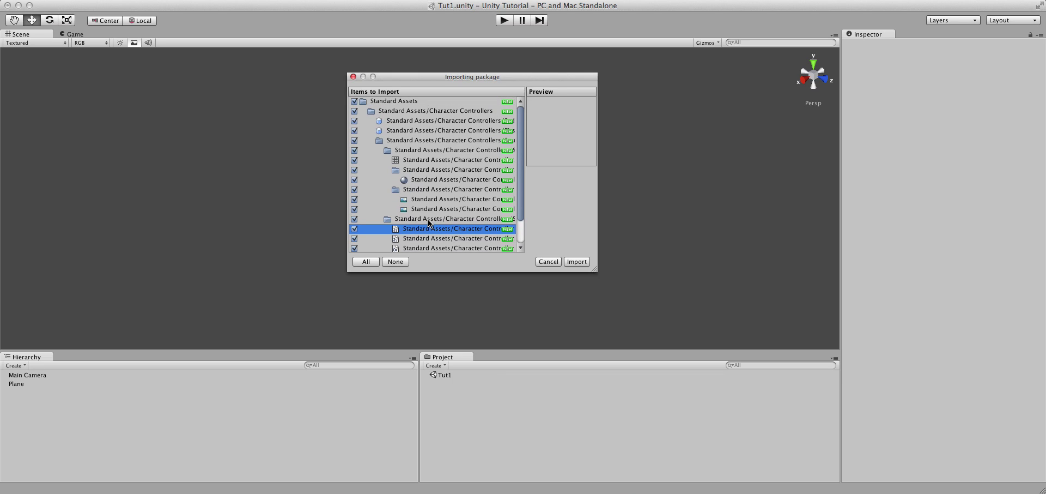
Clear and reselect all package items, and preview the two controller prefabs and the character material before importing.
click(395, 262)
click(364, 262)
click(408, 122)
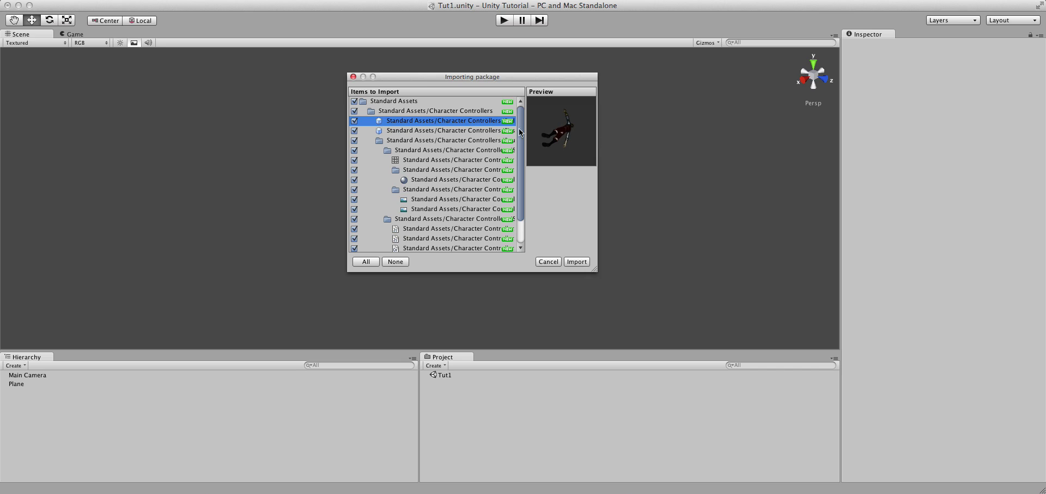
click(418, 132)
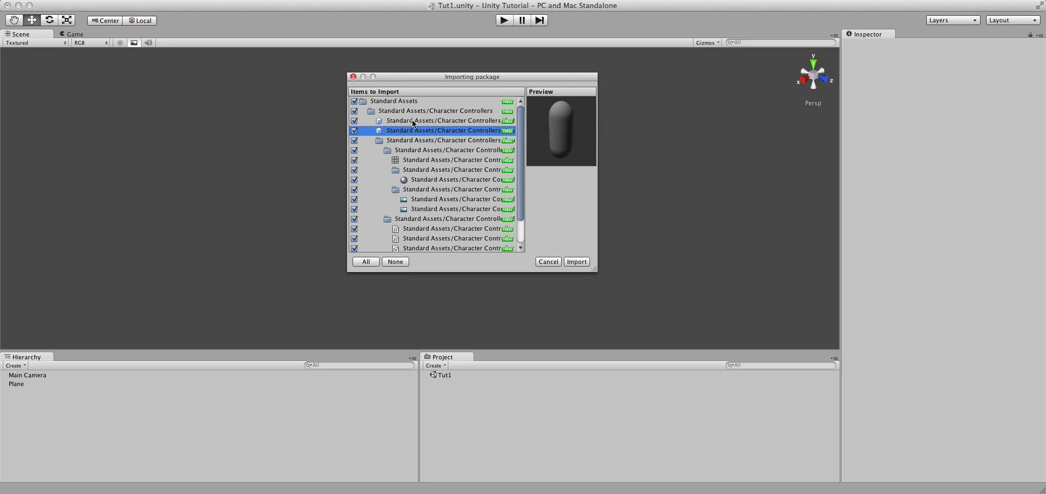
click(423, 125)
click(430, 133)
click(431, 110)
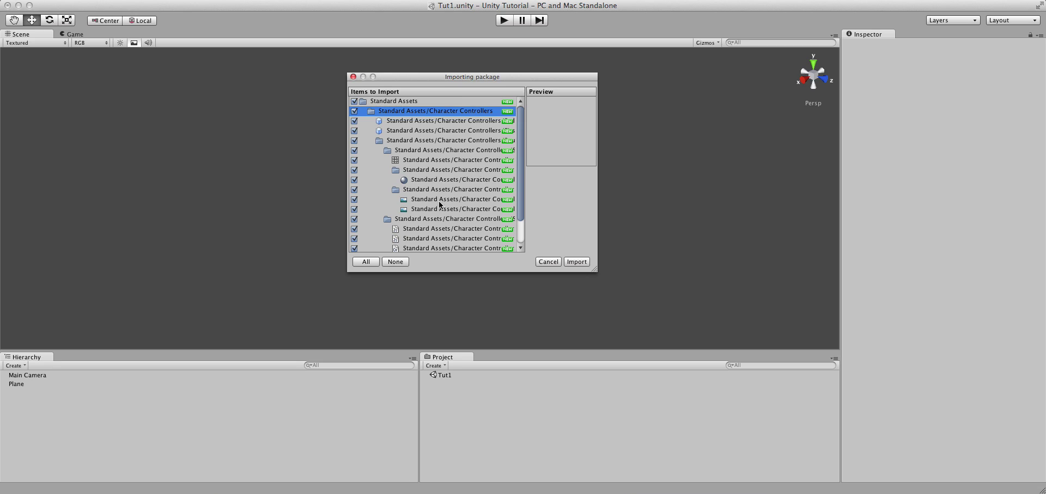
click(436, 228)
click(429, 172)
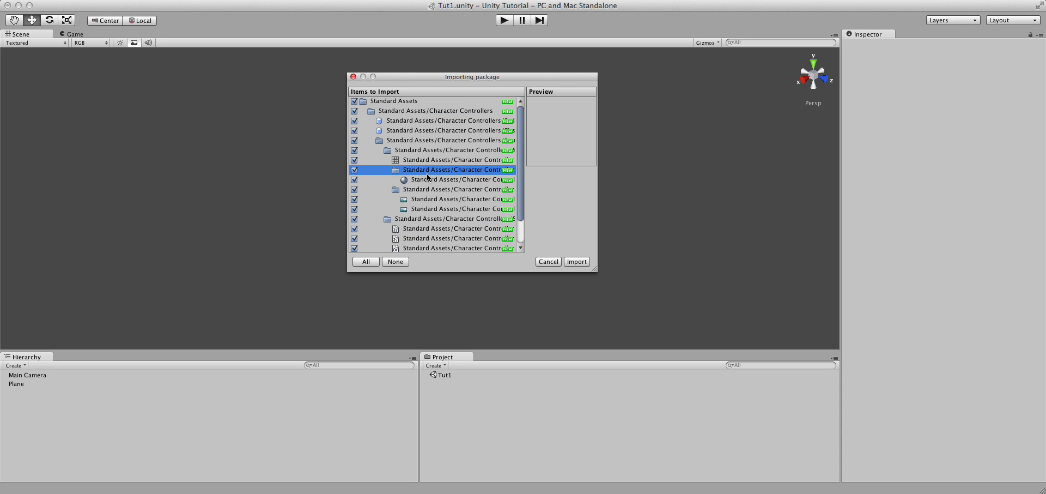
click(429, 179)
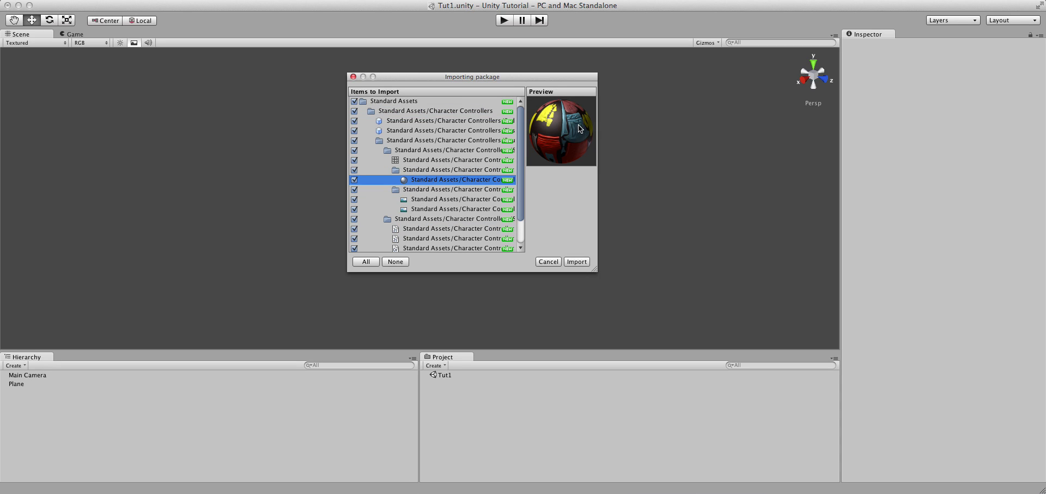
click(456, 190)
click(404, 101)
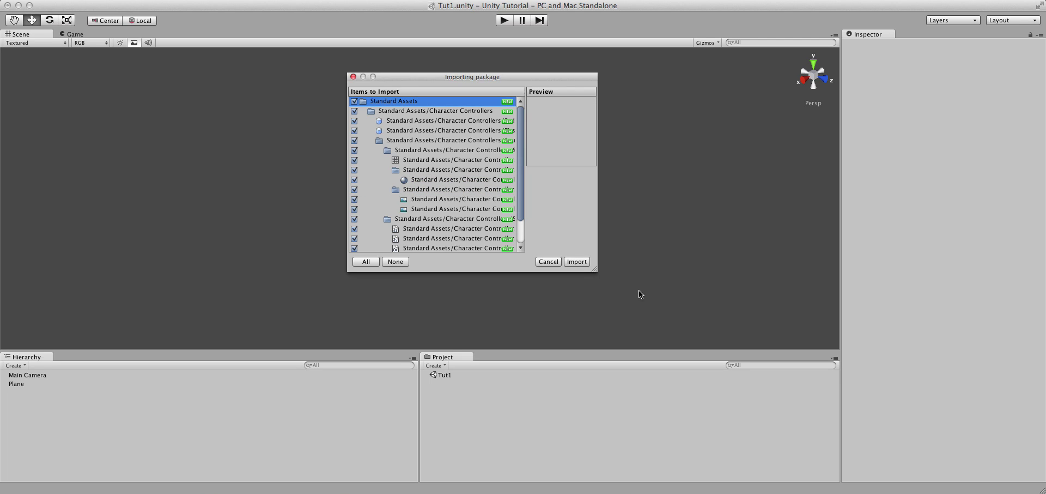
Import all items of the Character Controller package and expand the Standard Assets and Character Controllers folders.
click(577, 261)
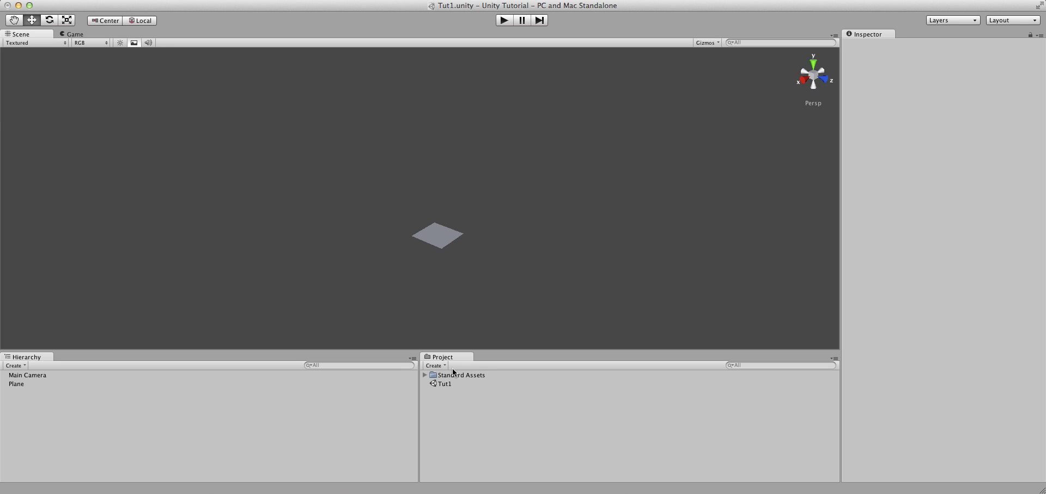
click(425, 375)
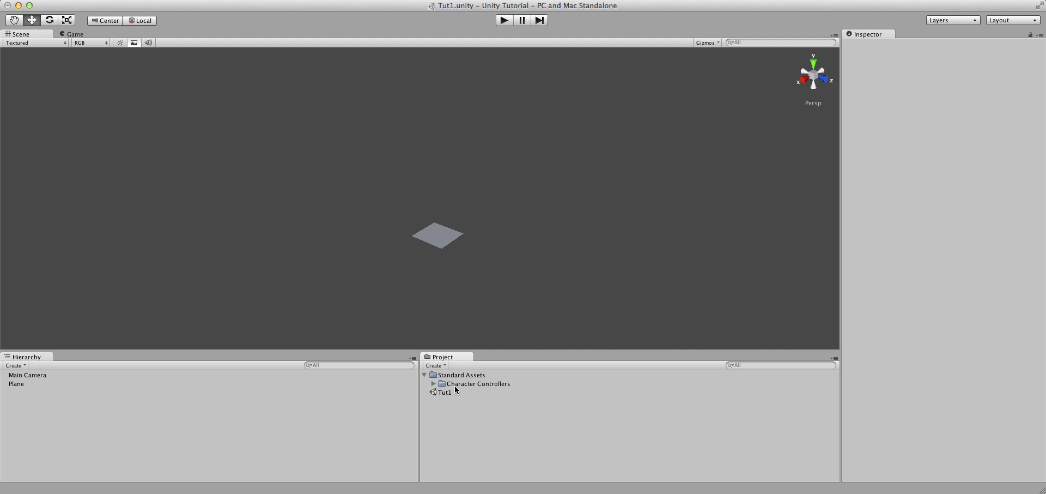
click(434, 384)
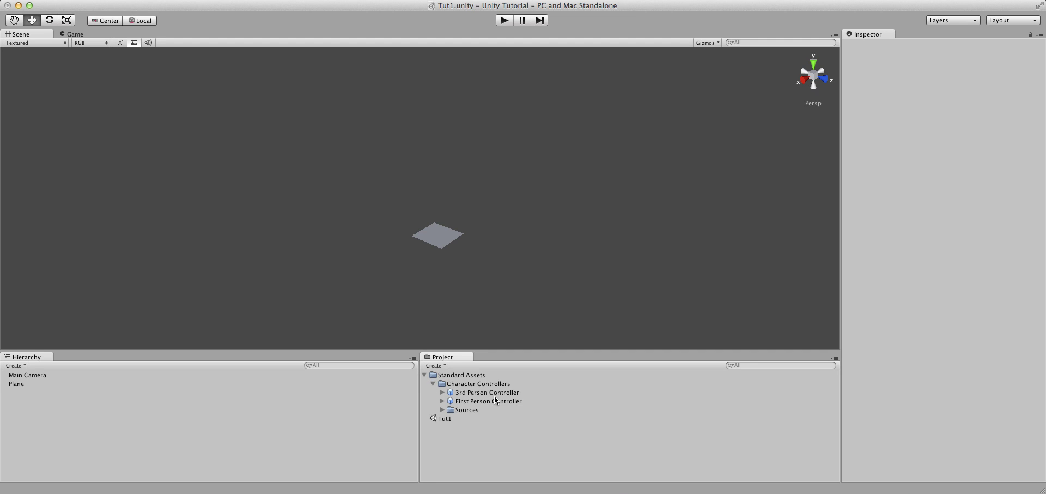
Examine the settings of the 3rd Person Controller and First Person Controller prefabs and the contents of the PrototypeCharacter source folder.
click(458, 394)
scroll(964, 404, down, 10)
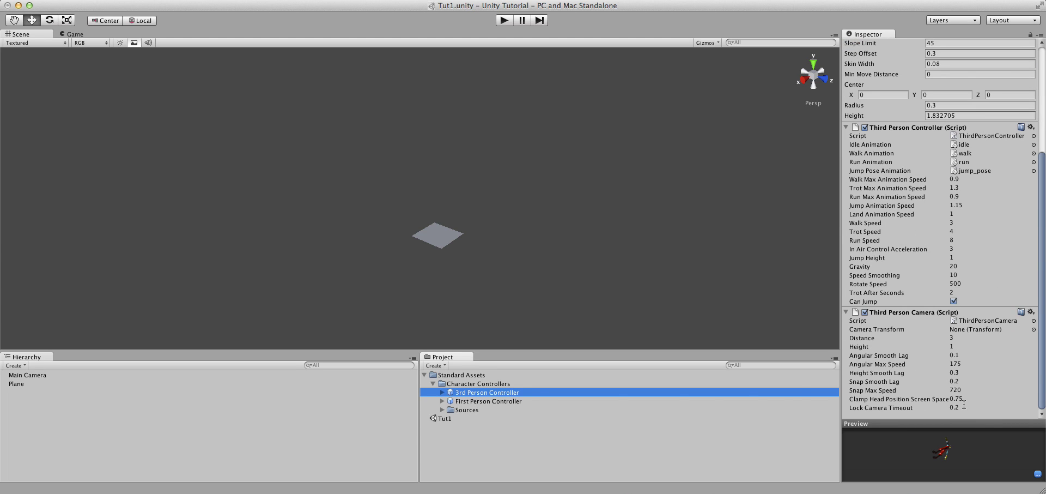
click(514, 401)
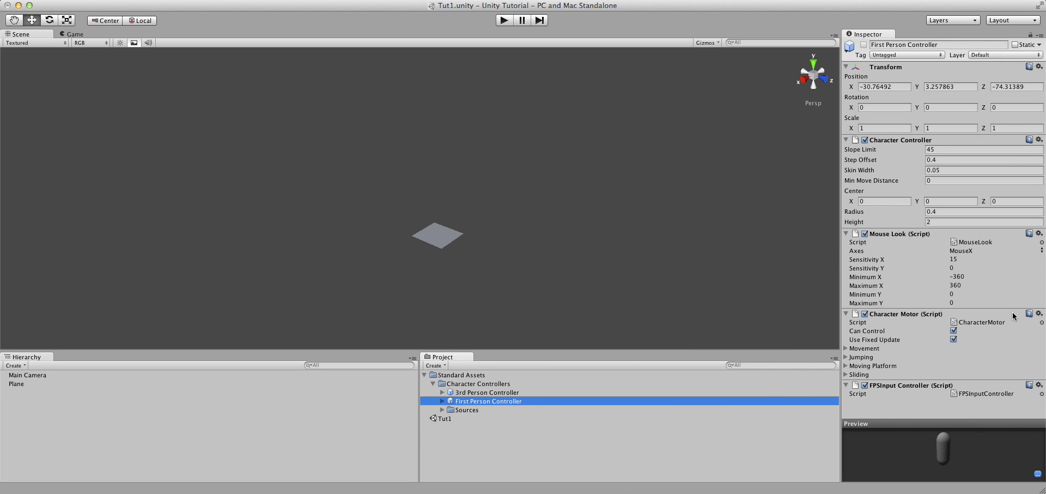
click(442, 410)
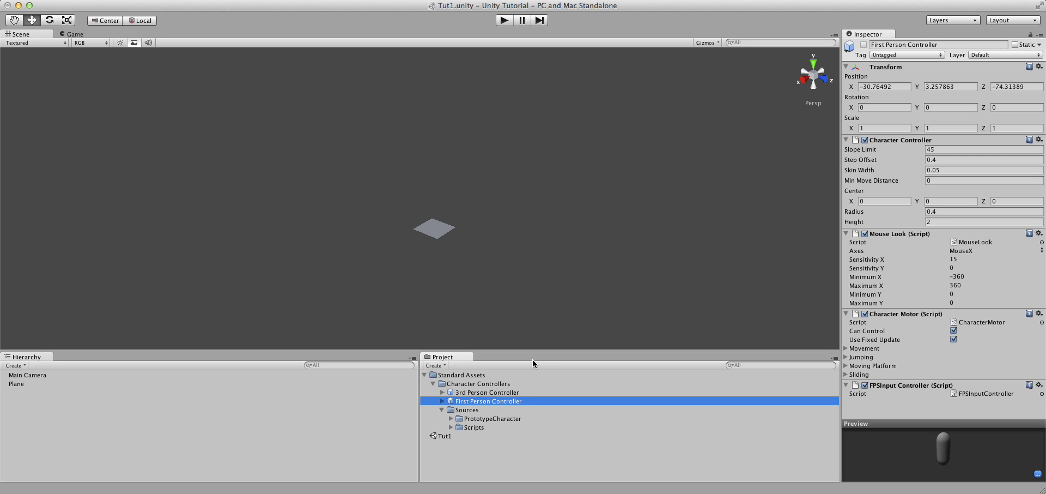
click(490, 393)
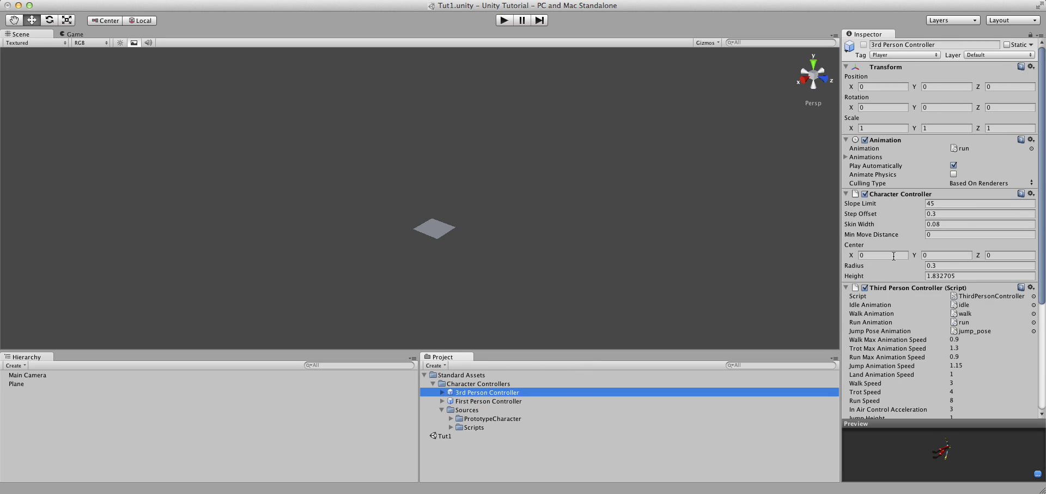
scroll(894, 256, down, 10)
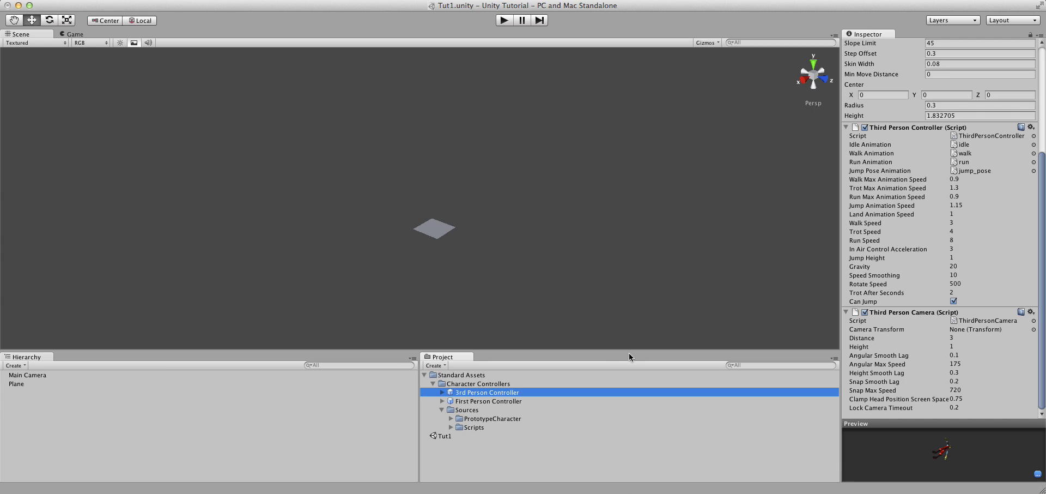
click(451, 419)
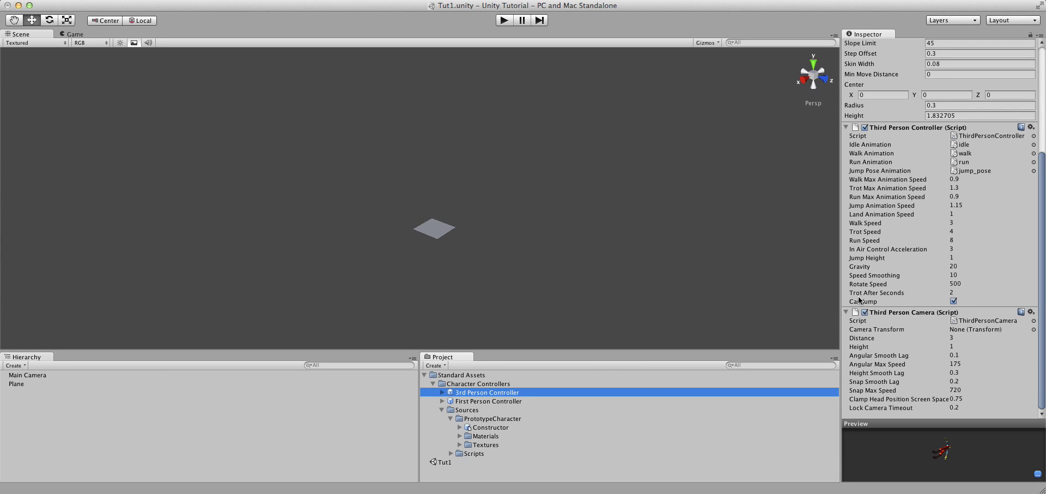
scroll(916, 308, up, 5)
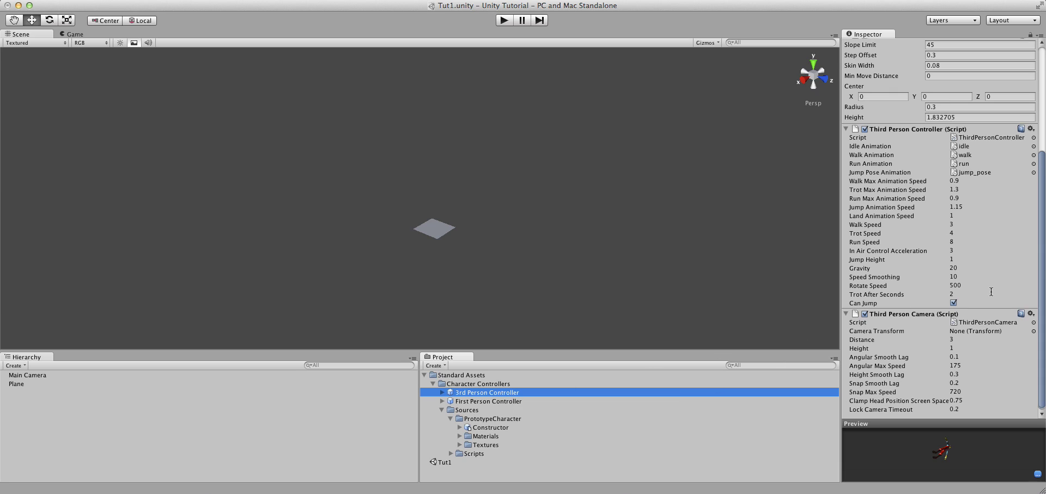
scroll(991, 292, down, 5)
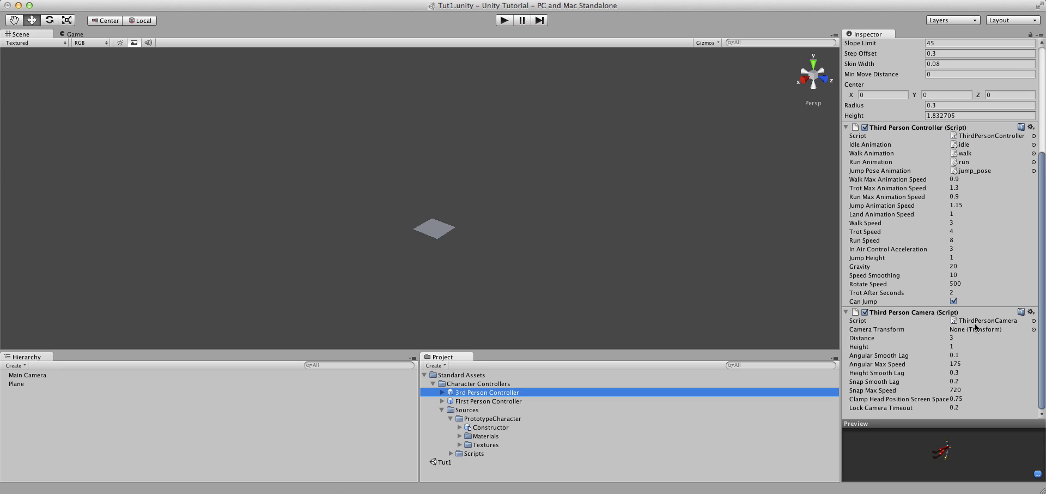
click(511, 427)
click(489, 439)
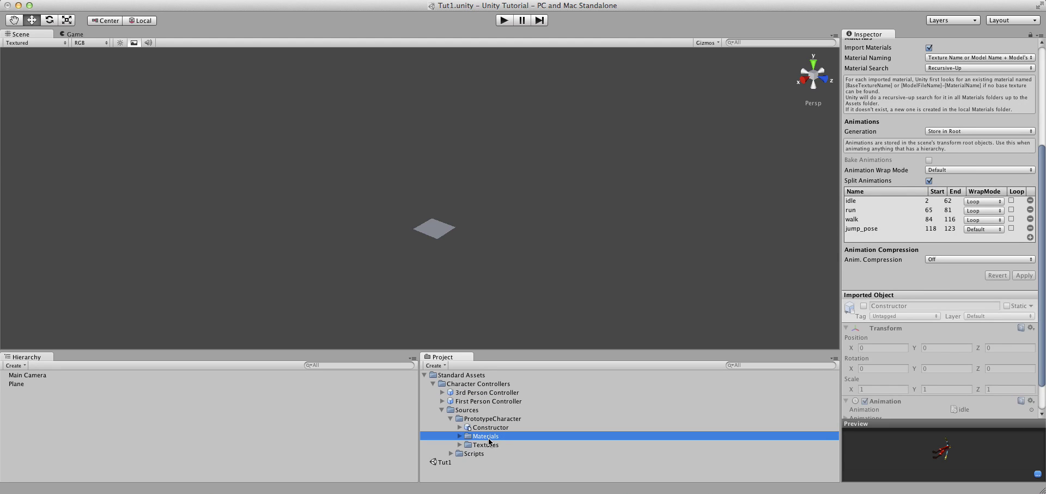
click(434, 384)
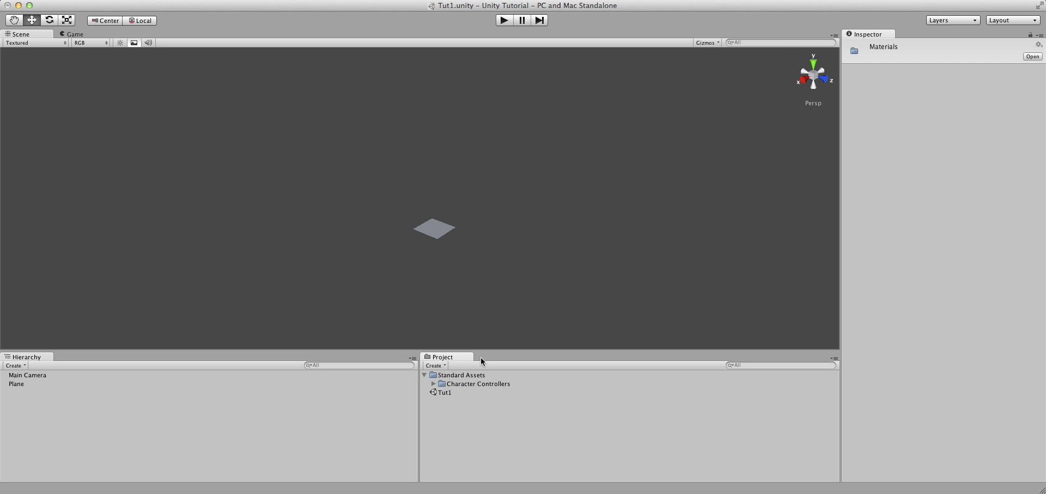
Import the built-in Glass Refraction (Pro Only) package with all its items.
scroll(477, 251, down, 1)
scroll(477, 250, down, 1)
click(158, 1)
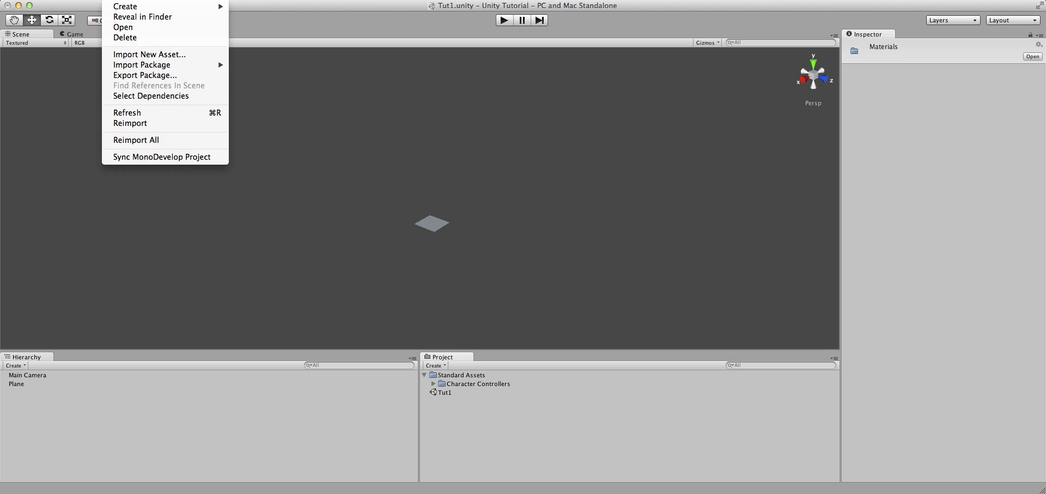
mouse_move(147, 65)
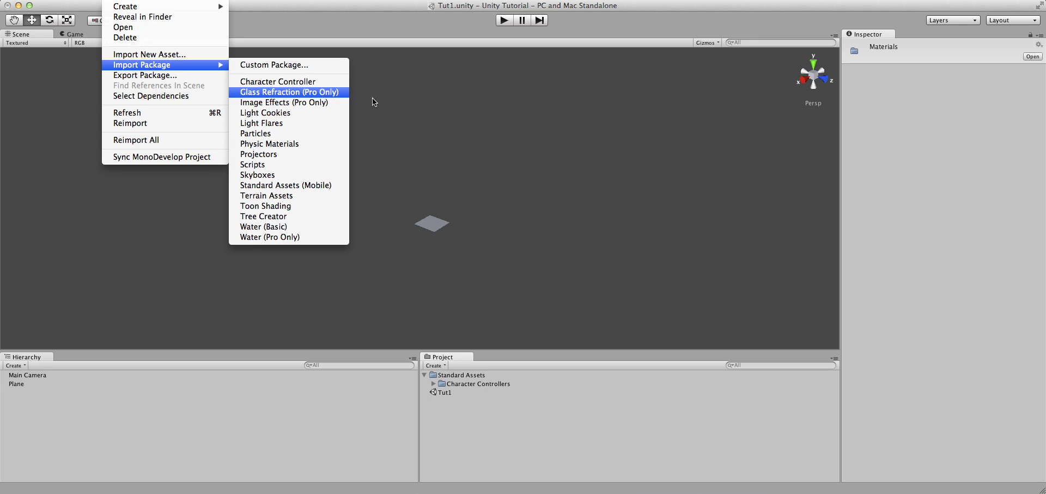
click(335, 91)
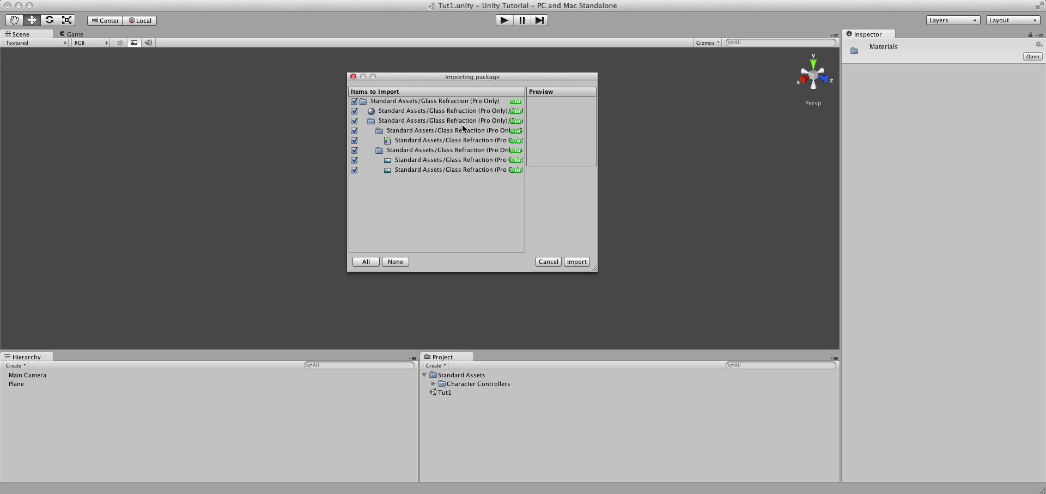
click(577, 262)
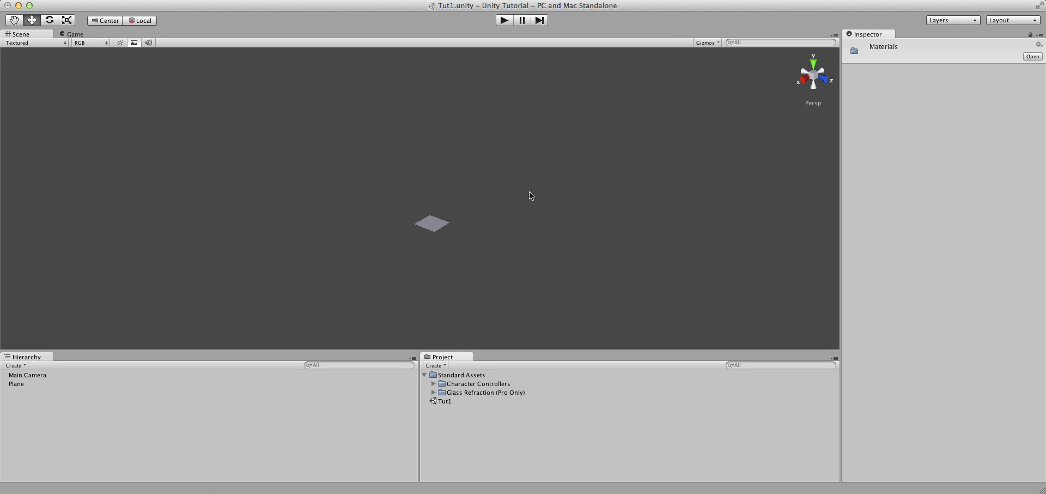
Examine the FX-Refractive material, the Glass-Stained-BumpDistort shader and the textures in the Glass Refraction (Pro Only) folder.
click(434, 393)
click(457, 402)
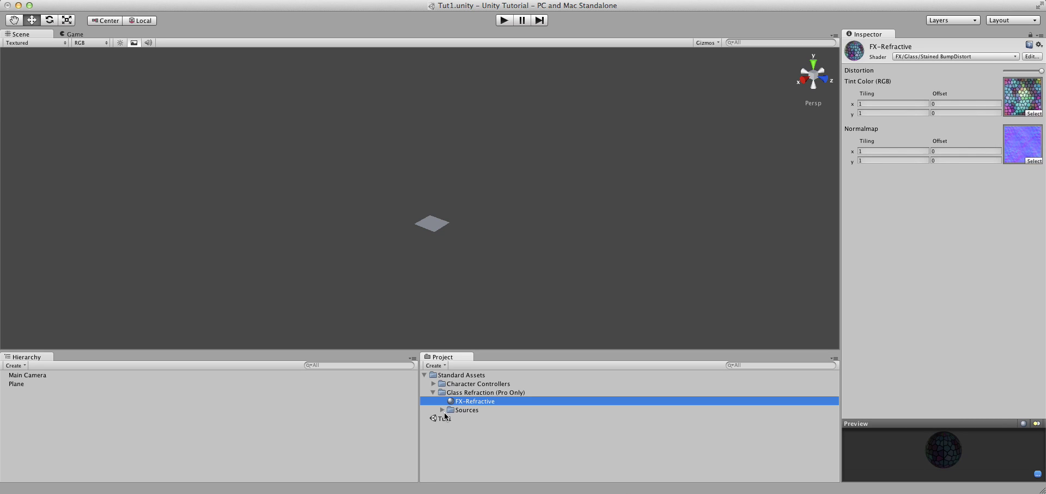
click(442, 411)
click(475, 411)
click(452, 419)
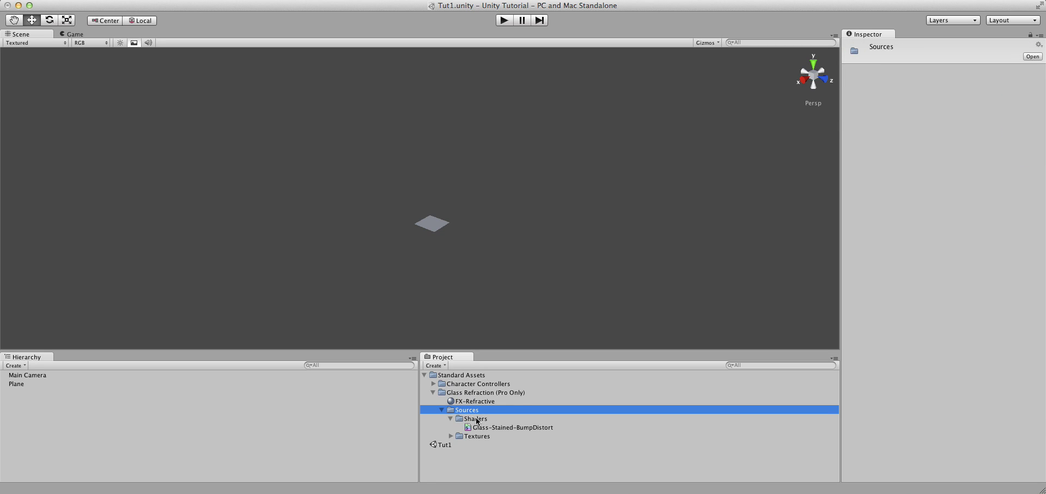
click(478, 418)
click(482, 427)
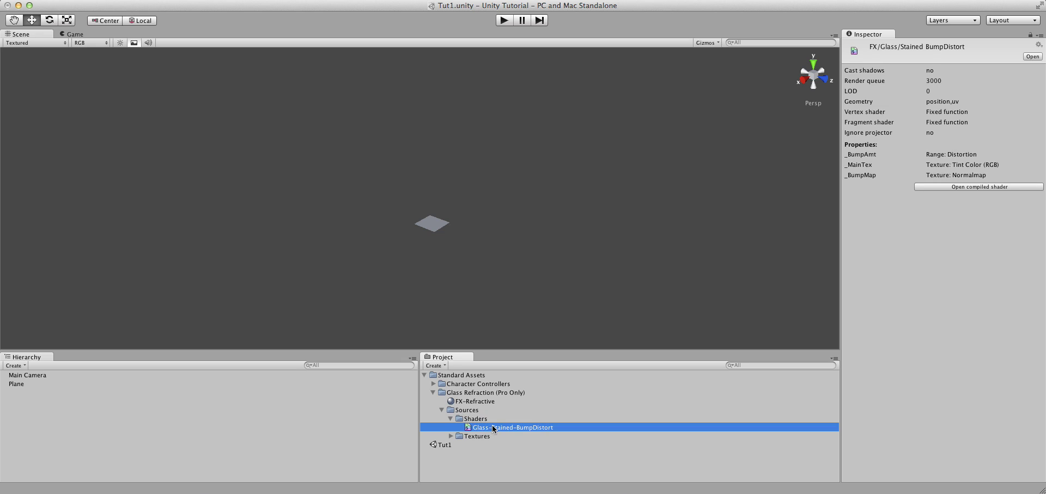
click(464, 436)
click(451, 436)
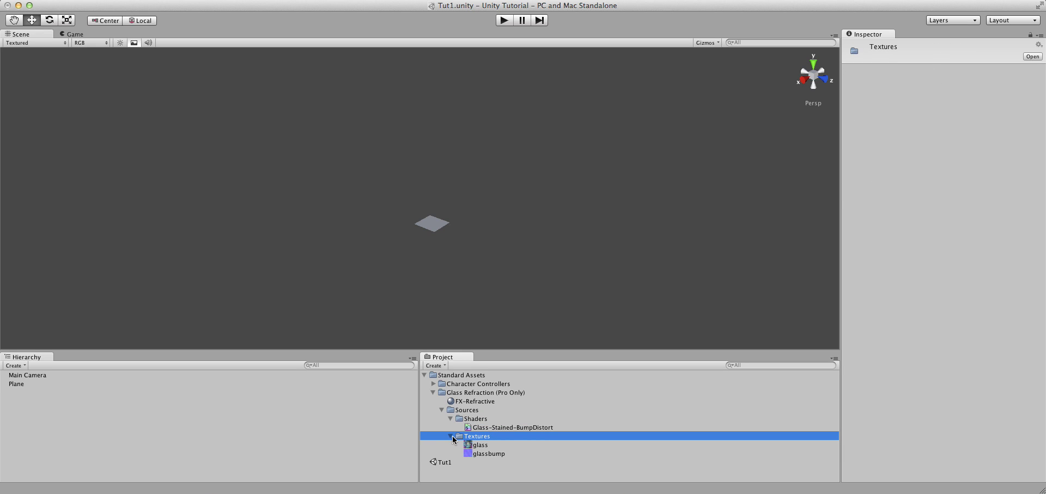
click(482, 444)
click(445, 462)
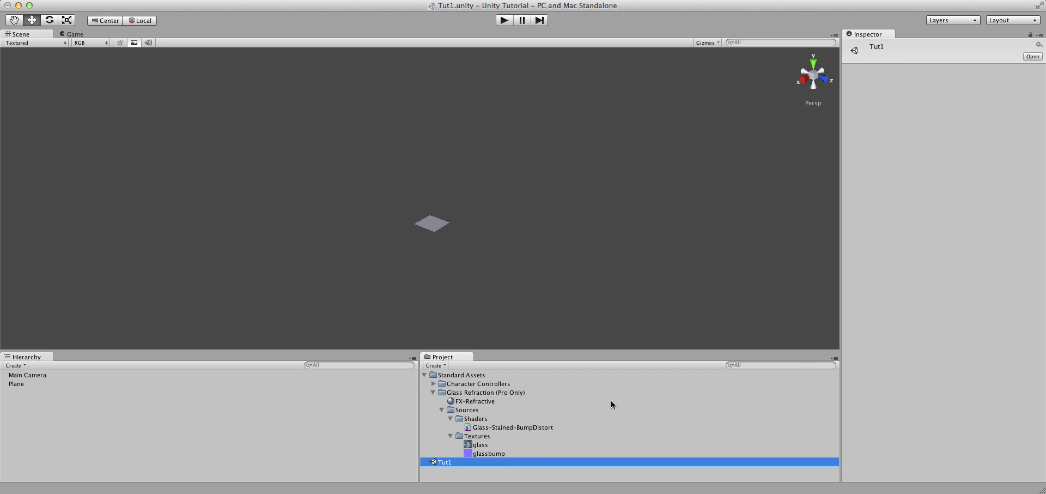
click(472, 401)
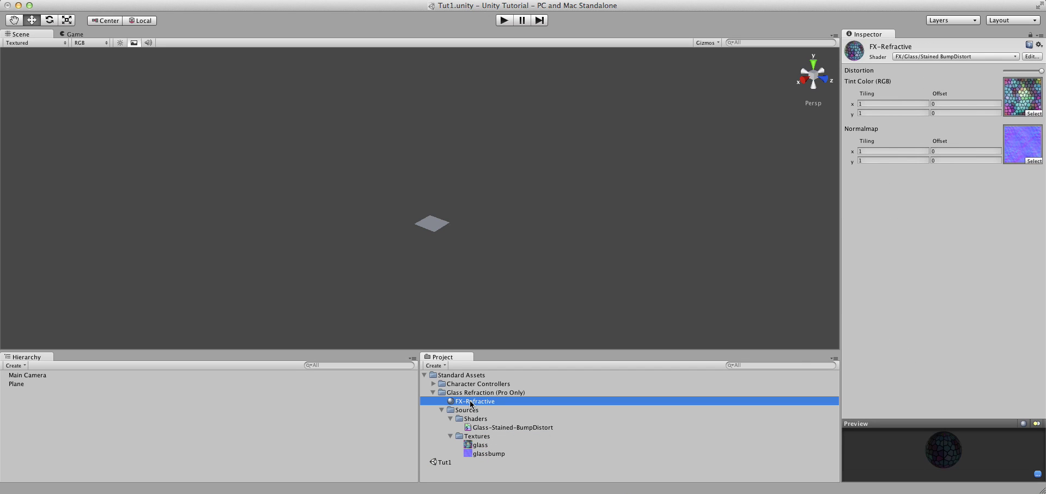
click(430, 394)
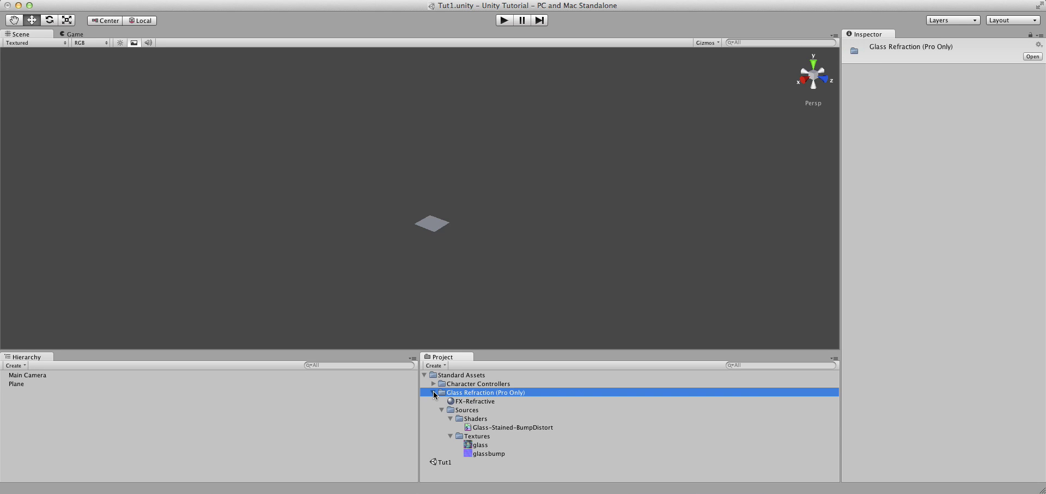
click(434, 392)
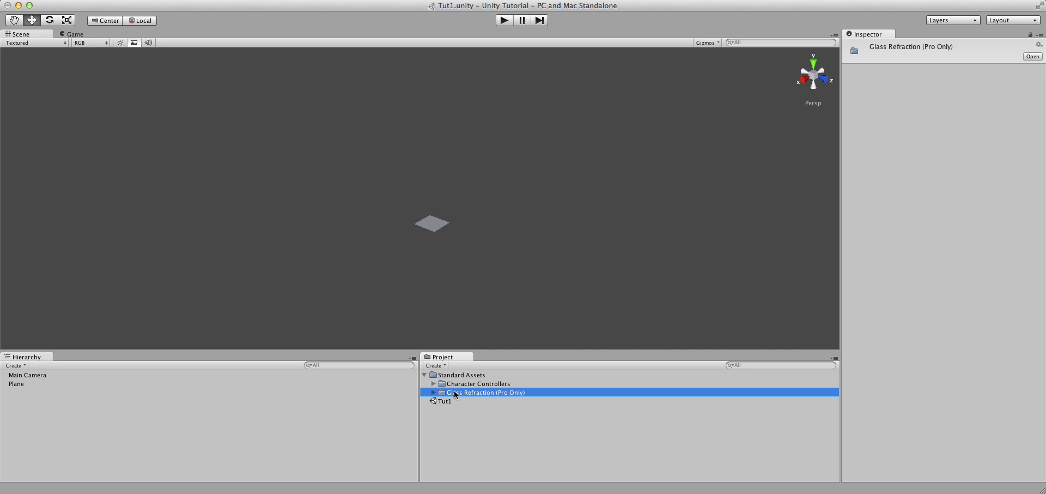
Delete the Glass Refraction (Pro Only) folder from the project and confirm the deletion.
right_click(464, 395)
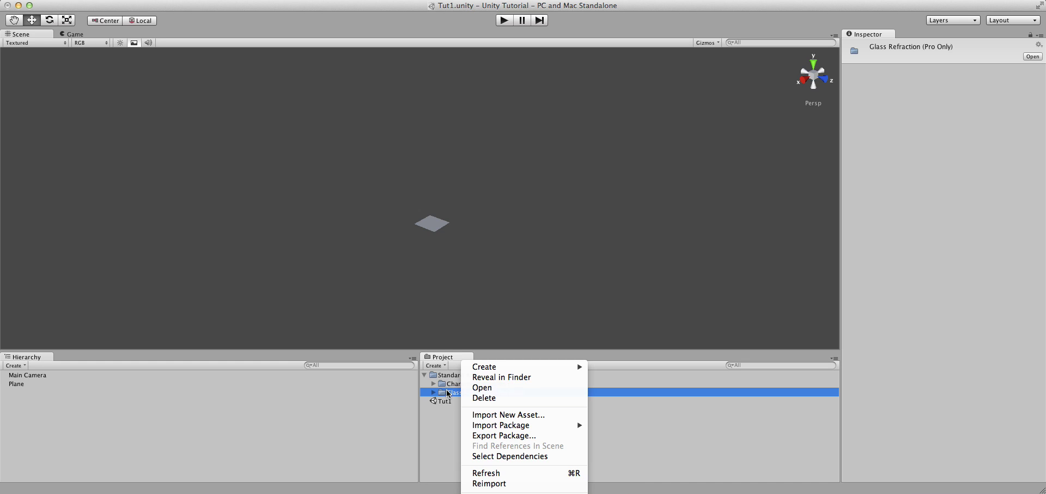
click(455, 393)
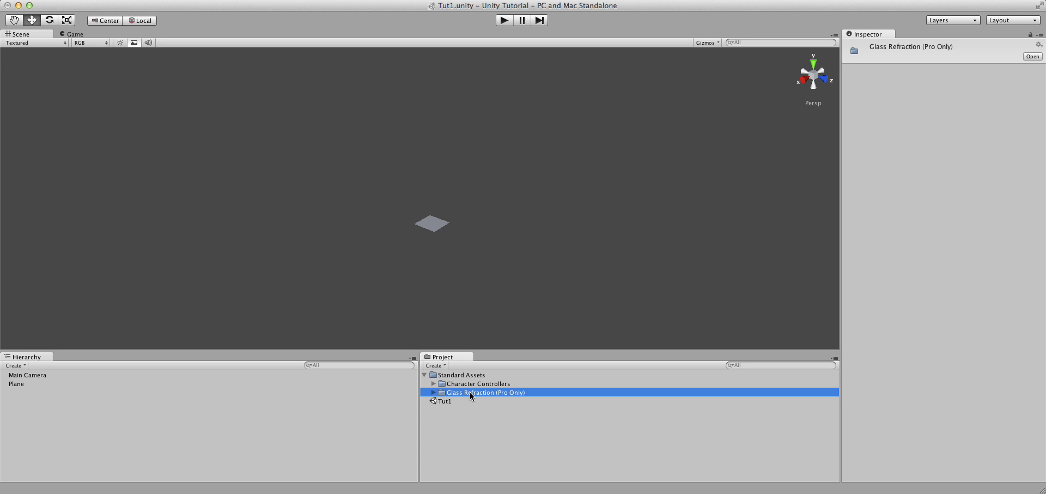
right_click(471, 395)
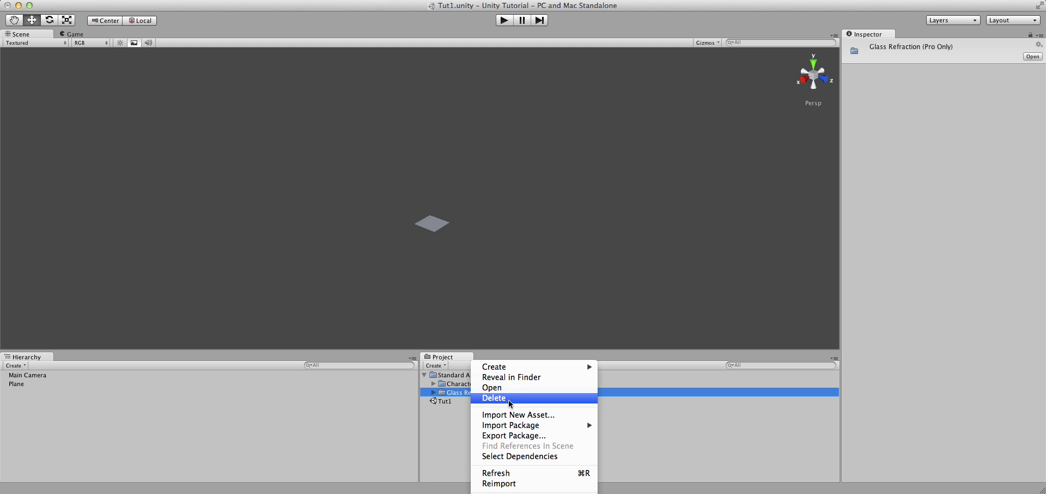
click(494, 398)
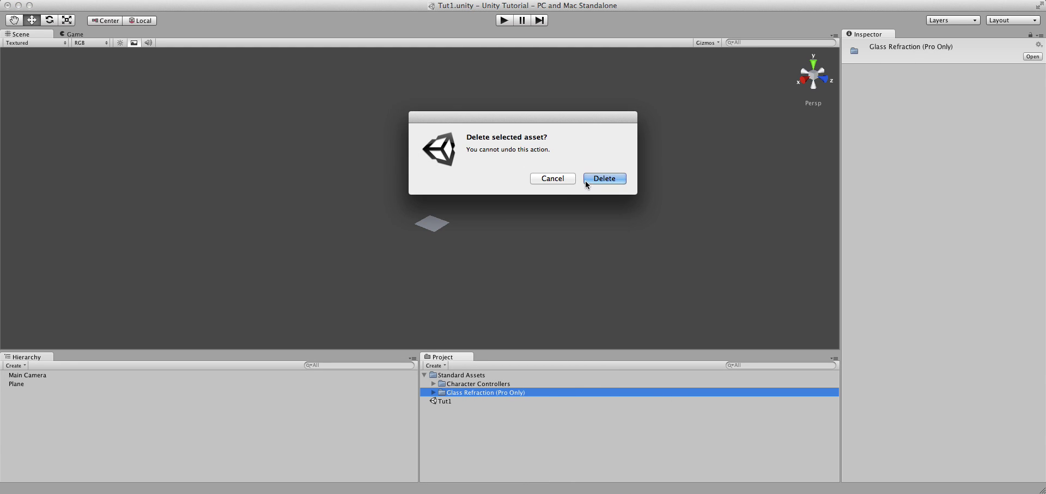
click(590, 182)
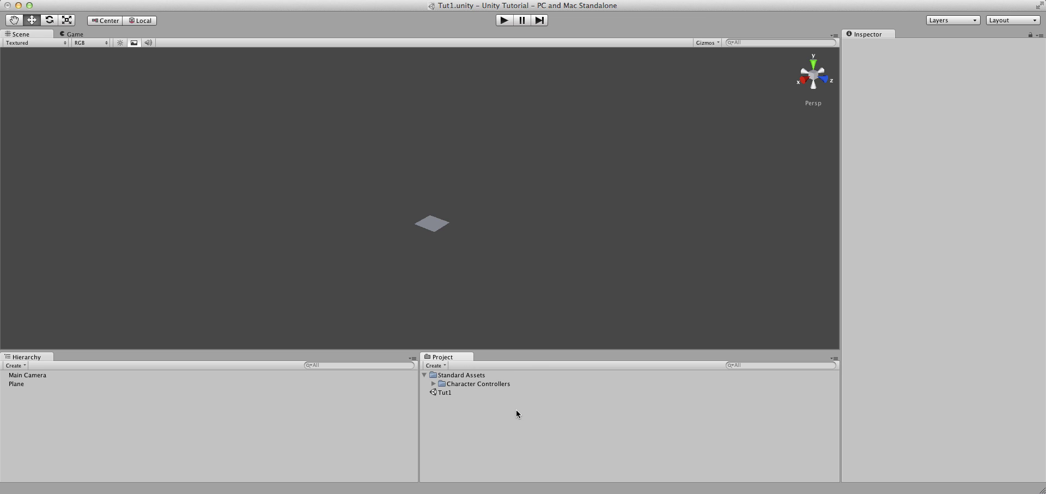
right_click(458, 416)
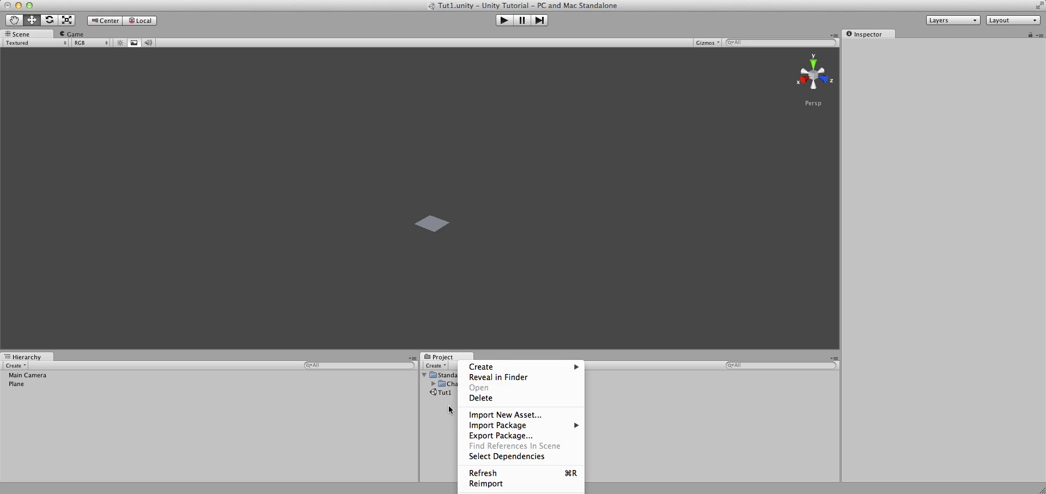
mouse_move(503, 429)
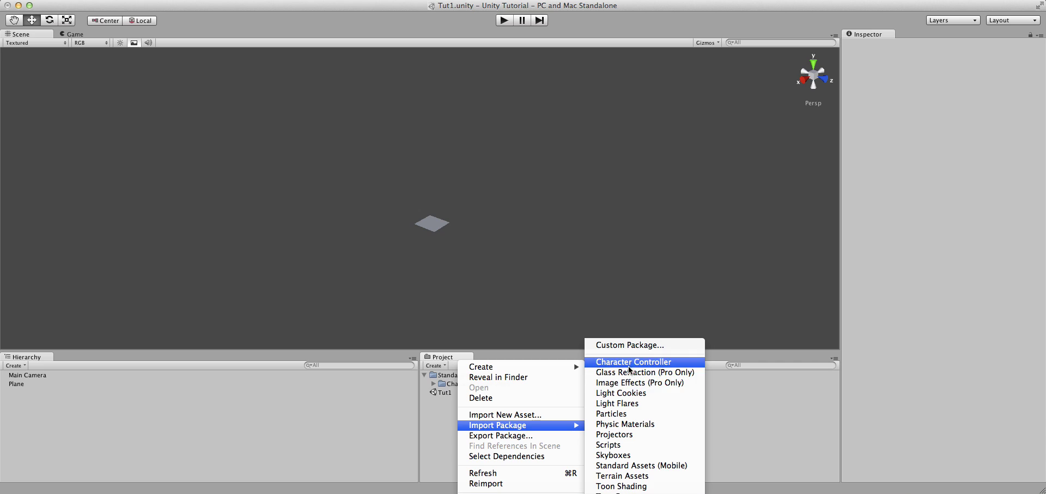
click(117, 1)
click(117, 1)
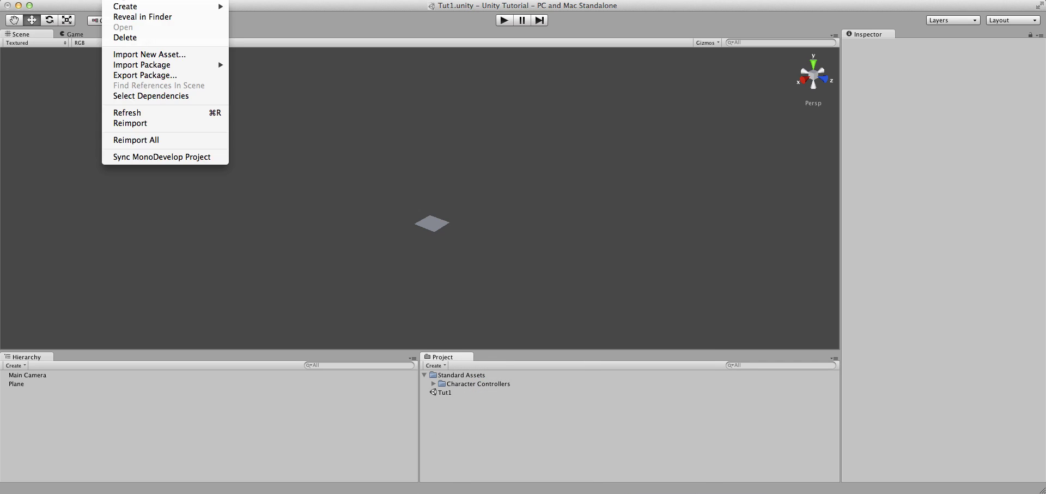
mouse_move(156, 64)
click(240, 98)
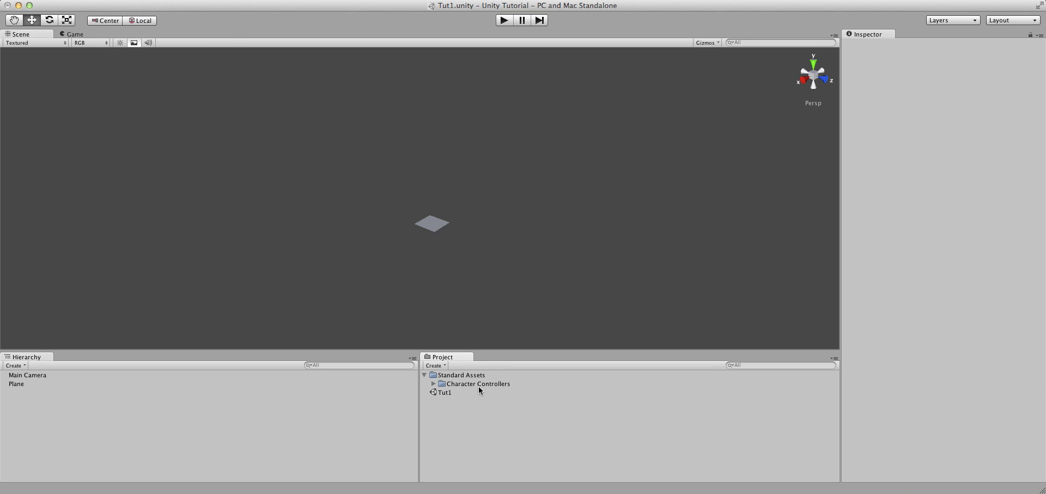